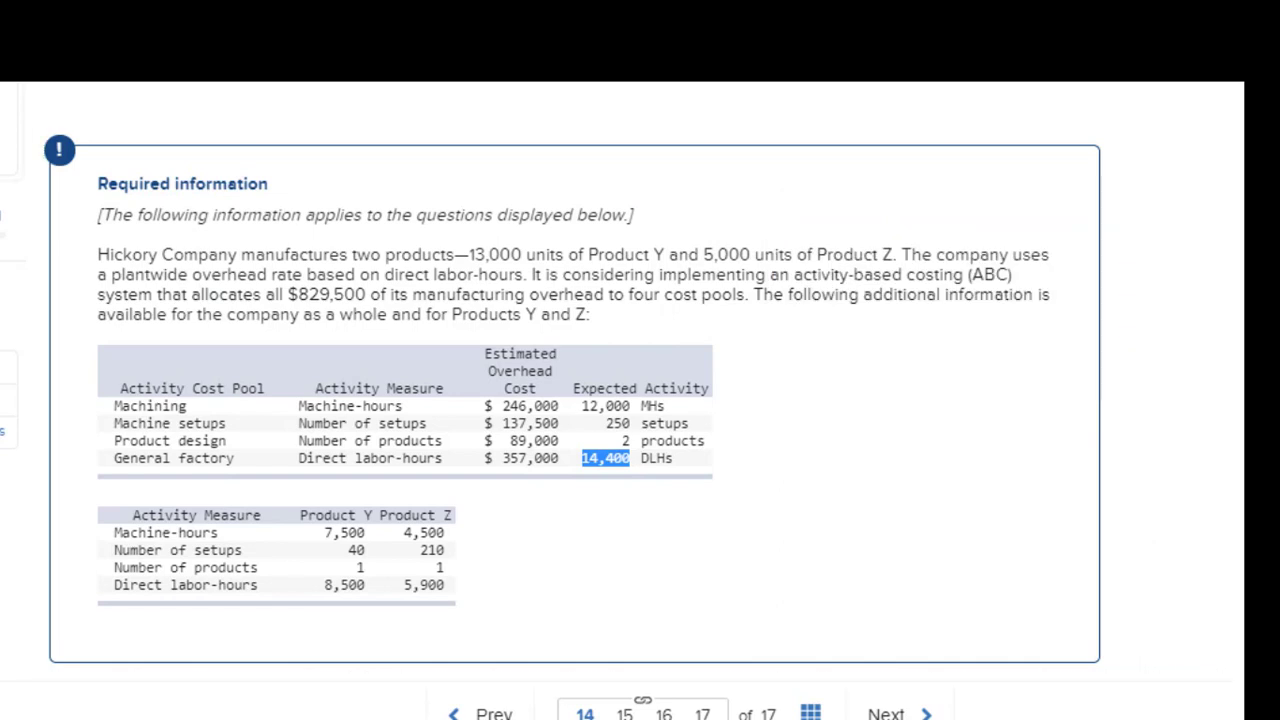
Review the answered questions 7 and 8, and open question 10 on Product Z's manufacturing overhead cost.
scroll(575, 400, "down", 3)
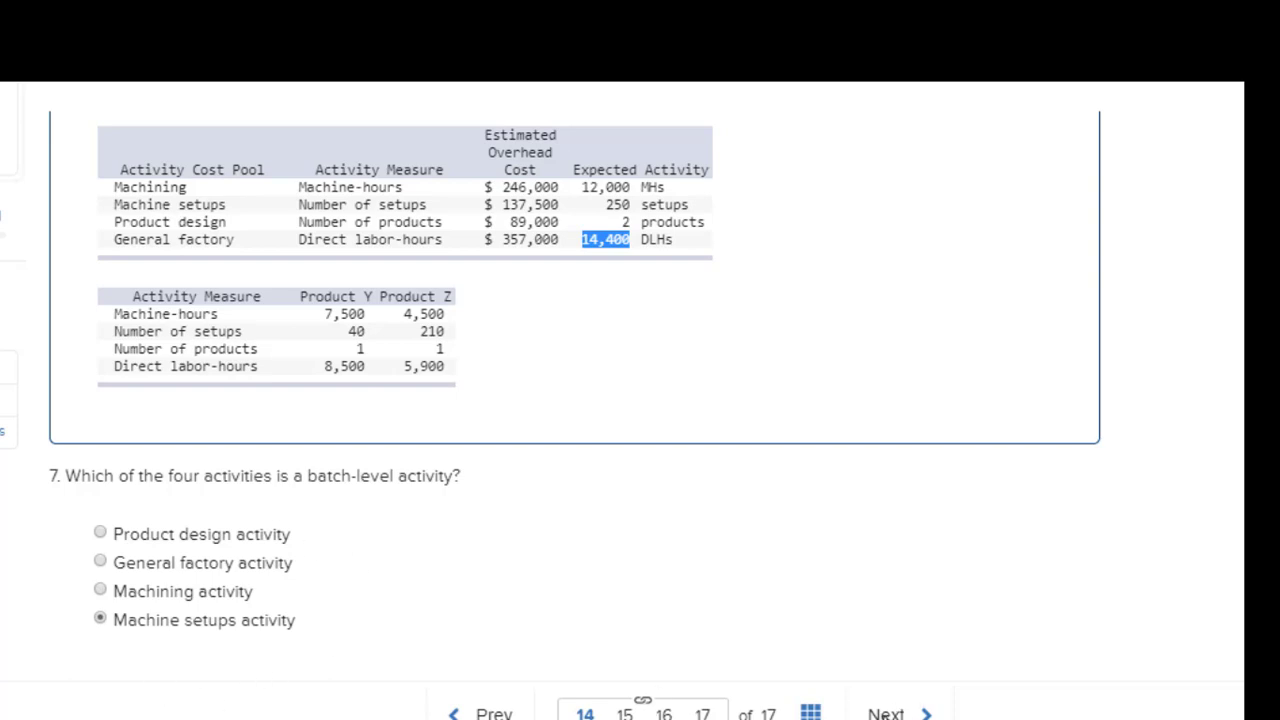
left_click(886, 713)
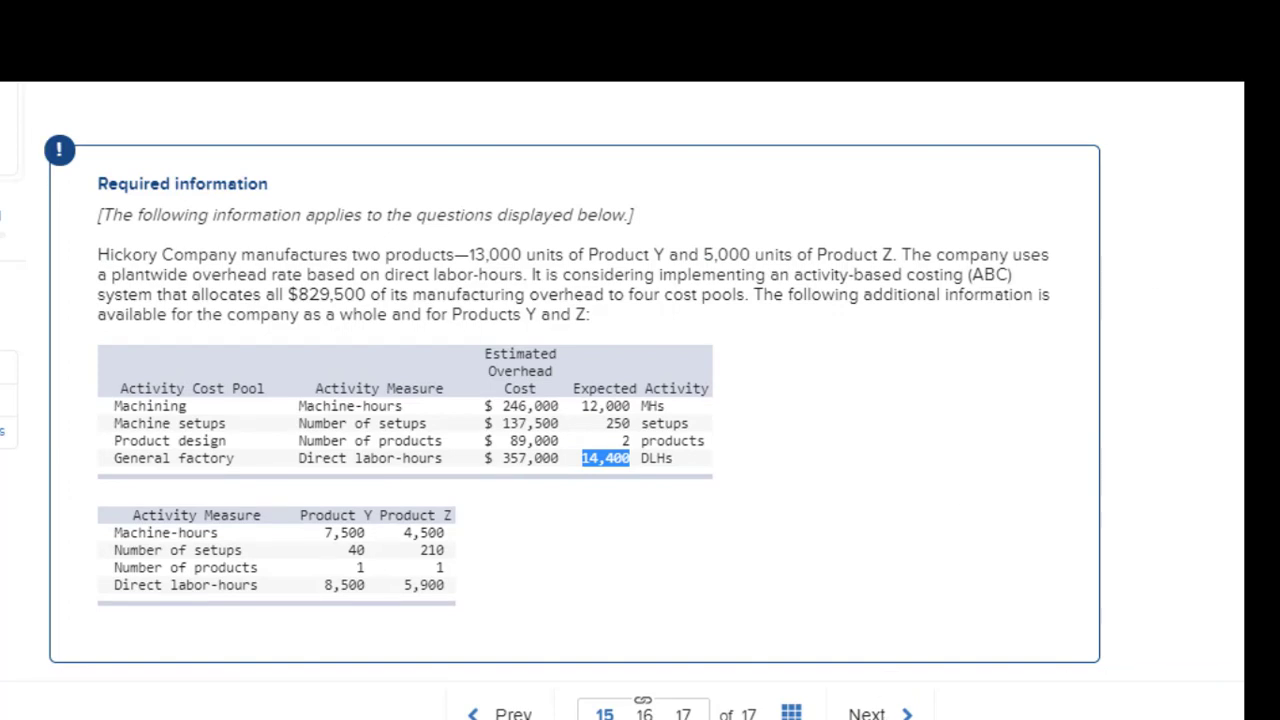
scroll(640, 400, "down", 3)
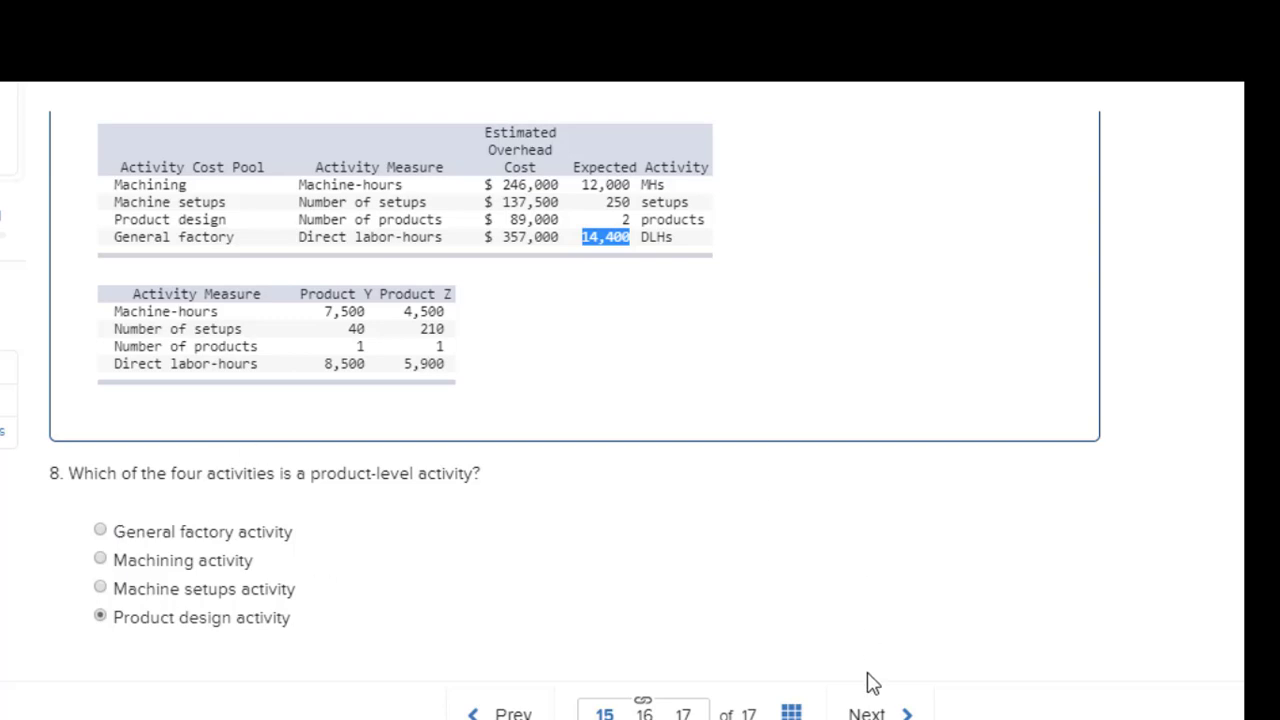
left_click(868, 713)
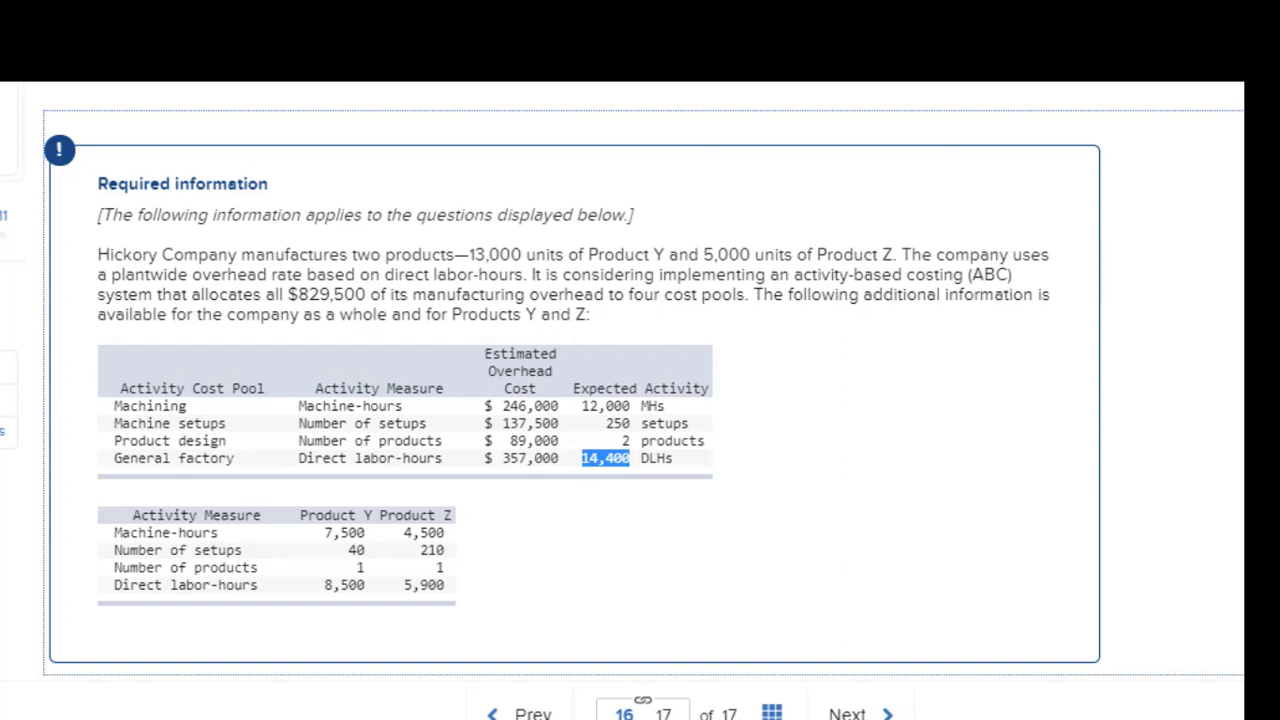
scroll(640, 400, "down", 2)
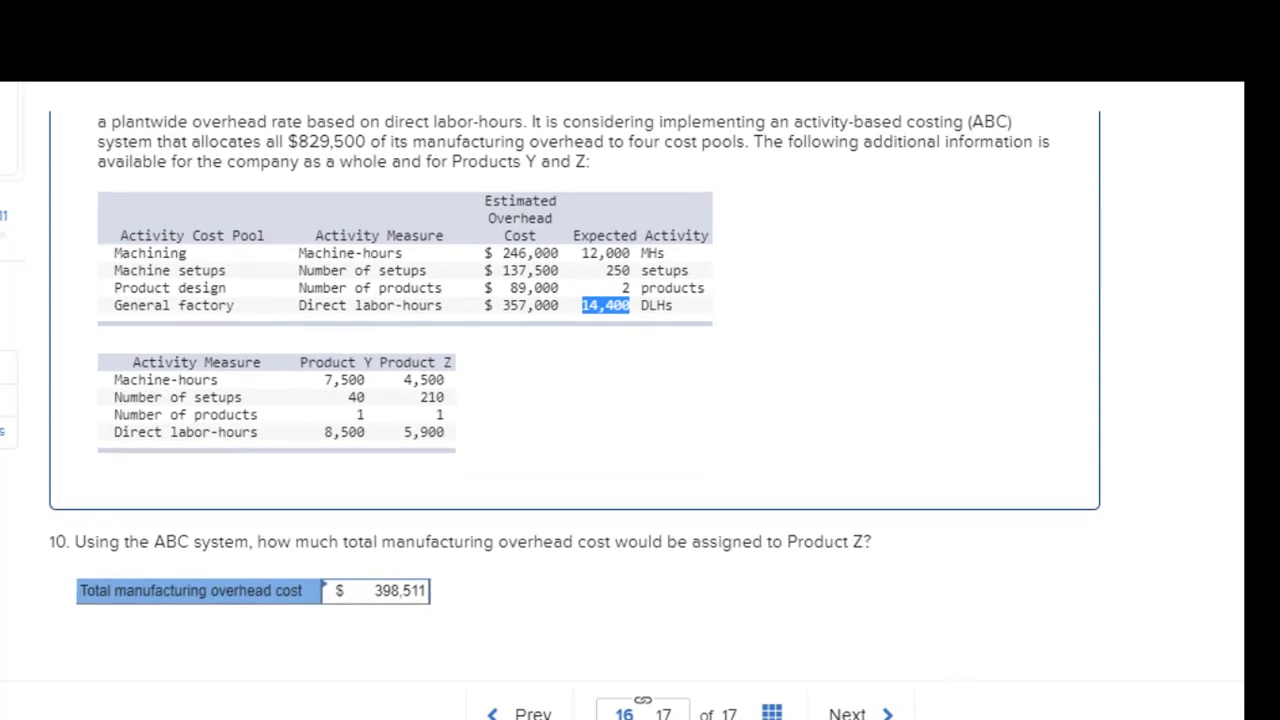
Switch to the Book2 workbook in Excel and highlight the four values under RATES on Sheet2 in yellow.
mouse_move(880, 719)
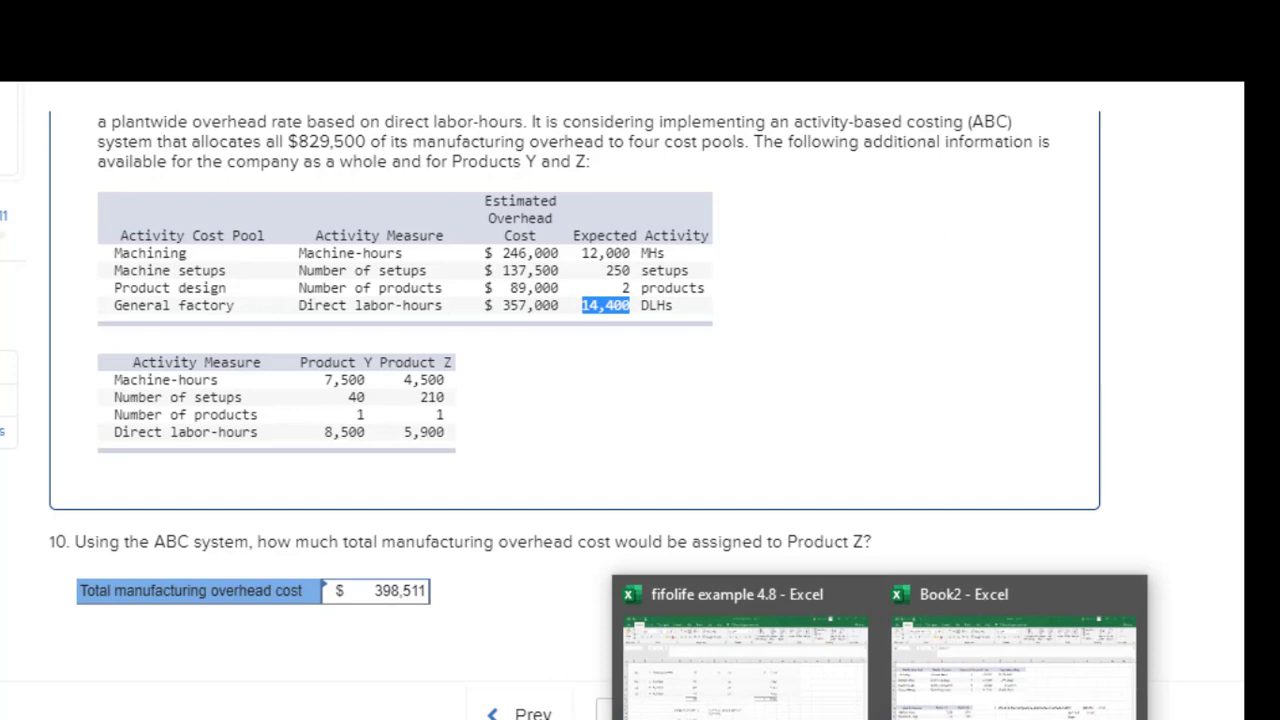
left_click(929, 694)
left_click(64, 711)
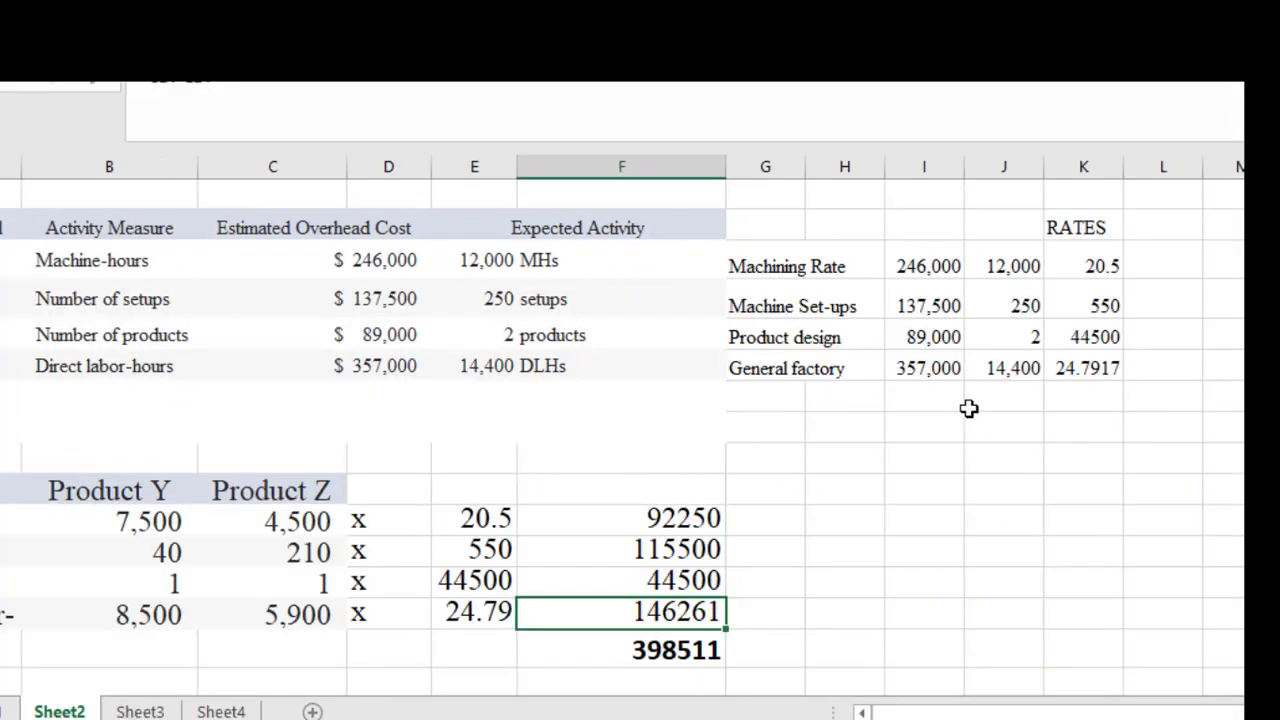
left_click_drag(1100, 264, 1112, 367)
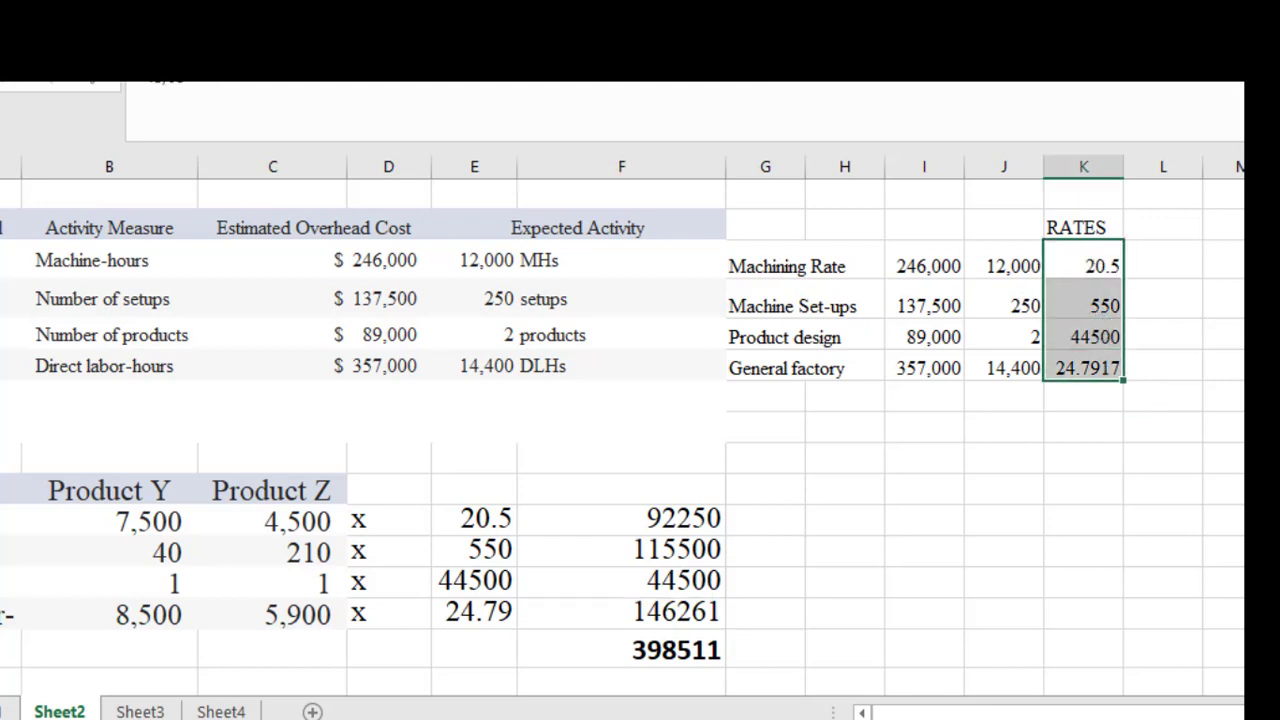
Label the four rates "question 10", "question 11", "question 12" and "question 13" in column L beside them.
left_click(1154, 254)
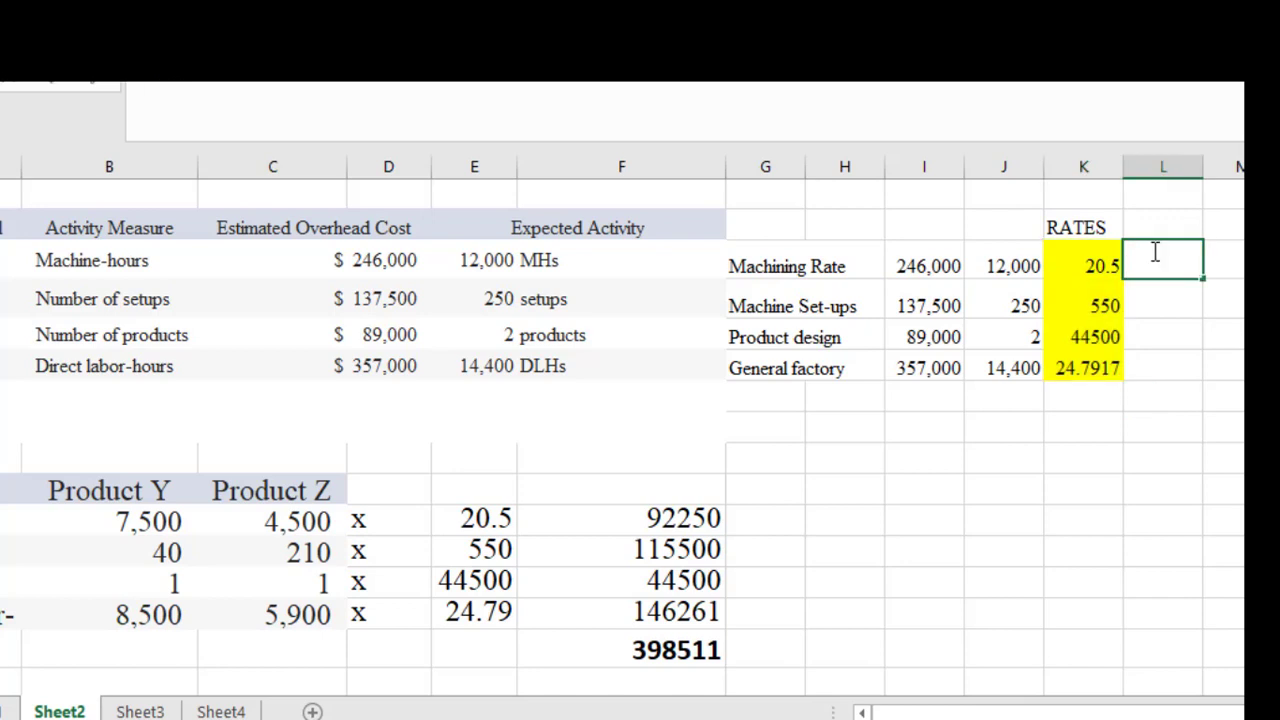
type("question 10")
key("Return")
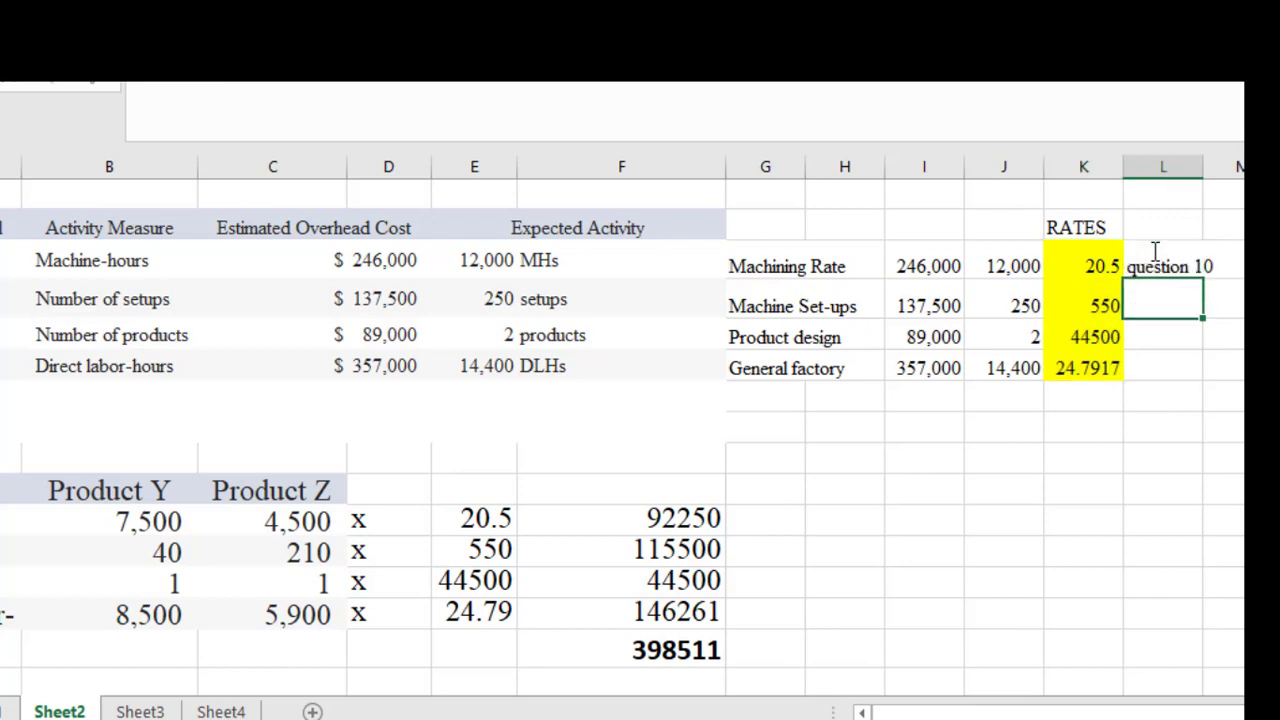
type("questionn")
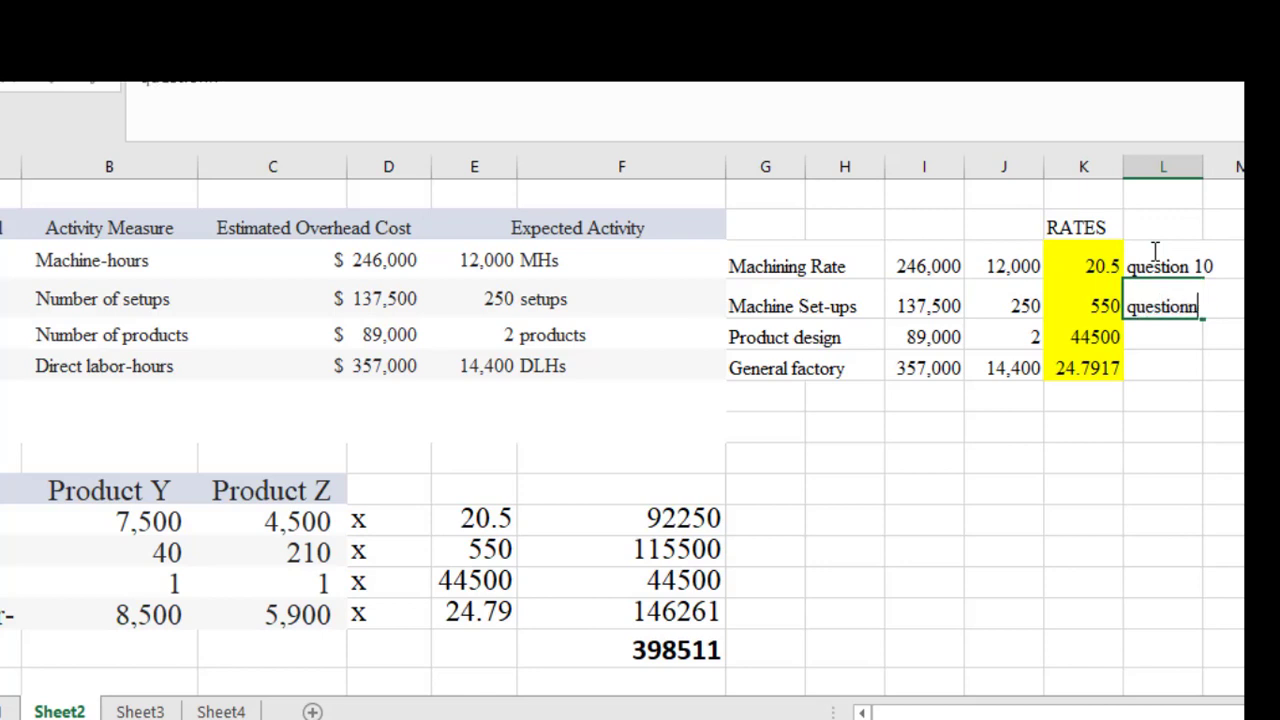
key("BackSpace")
type("11")
key("Return")
type("question 12")
key("Return")
type("question 1")
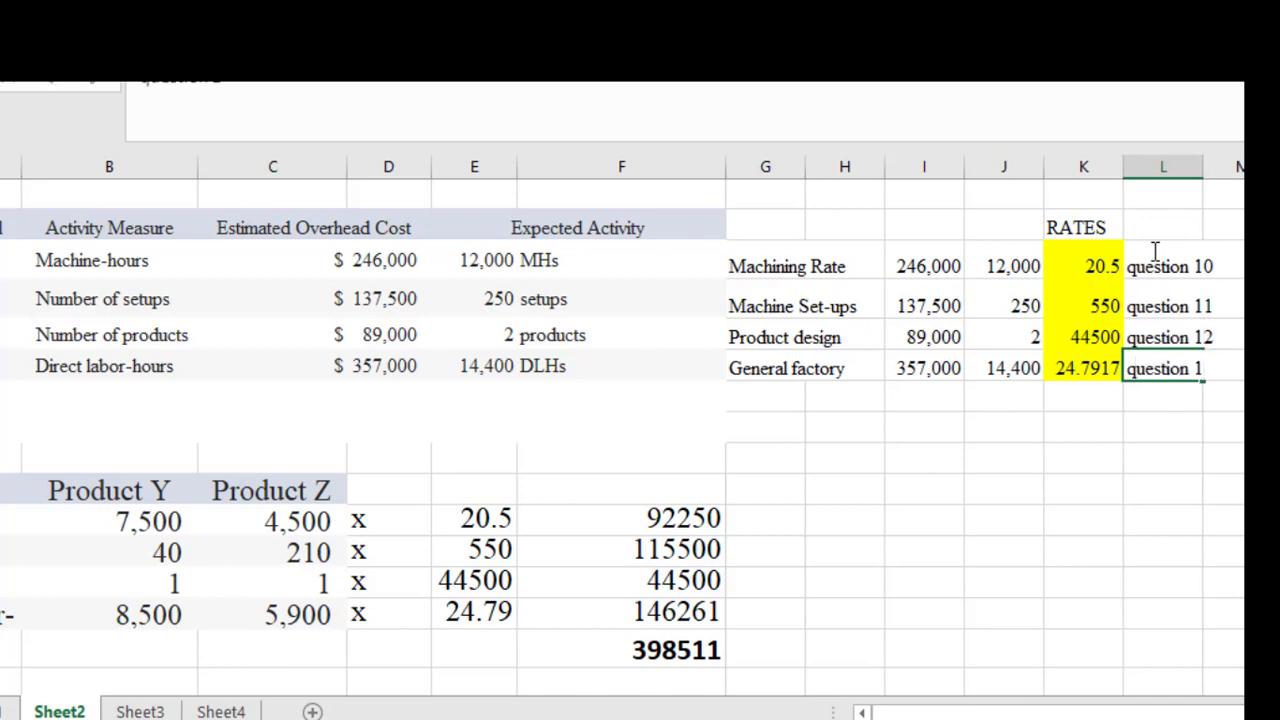
key("Return")
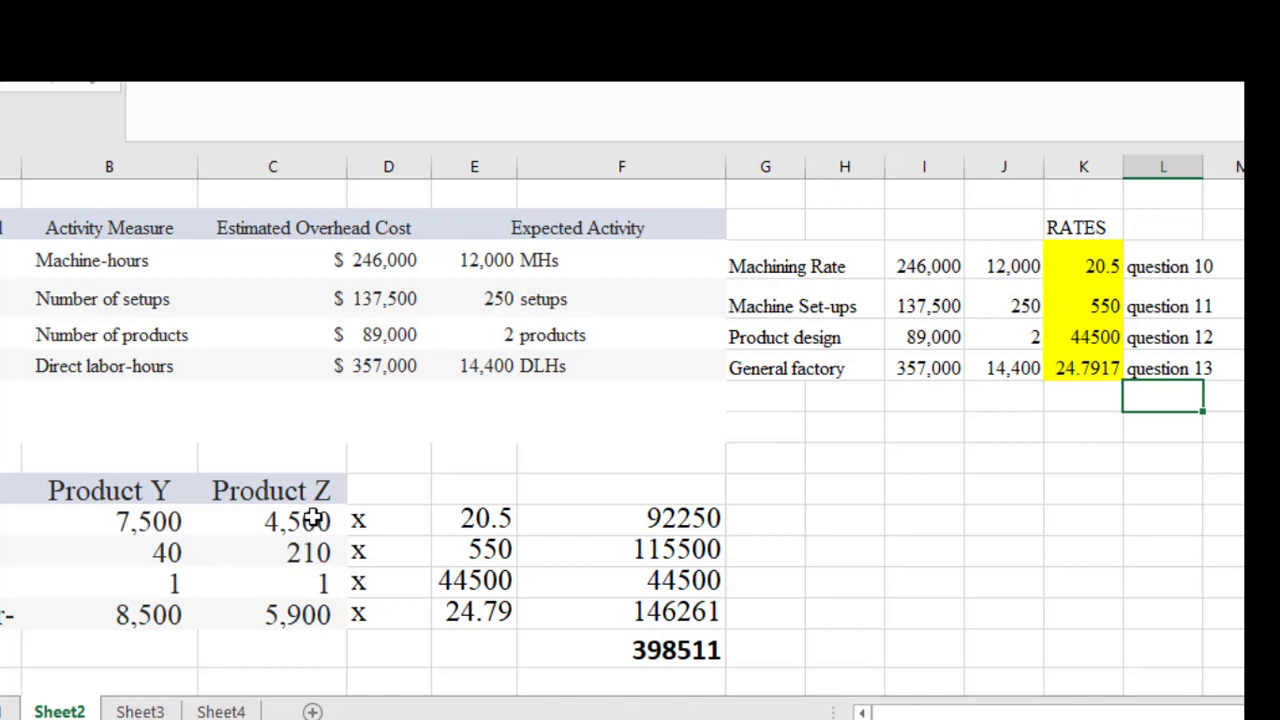
Highlight Product Z's four activity quantities and the rates they are multiplied by in yellow.
left_click_drag(313, 516, 328, 620)
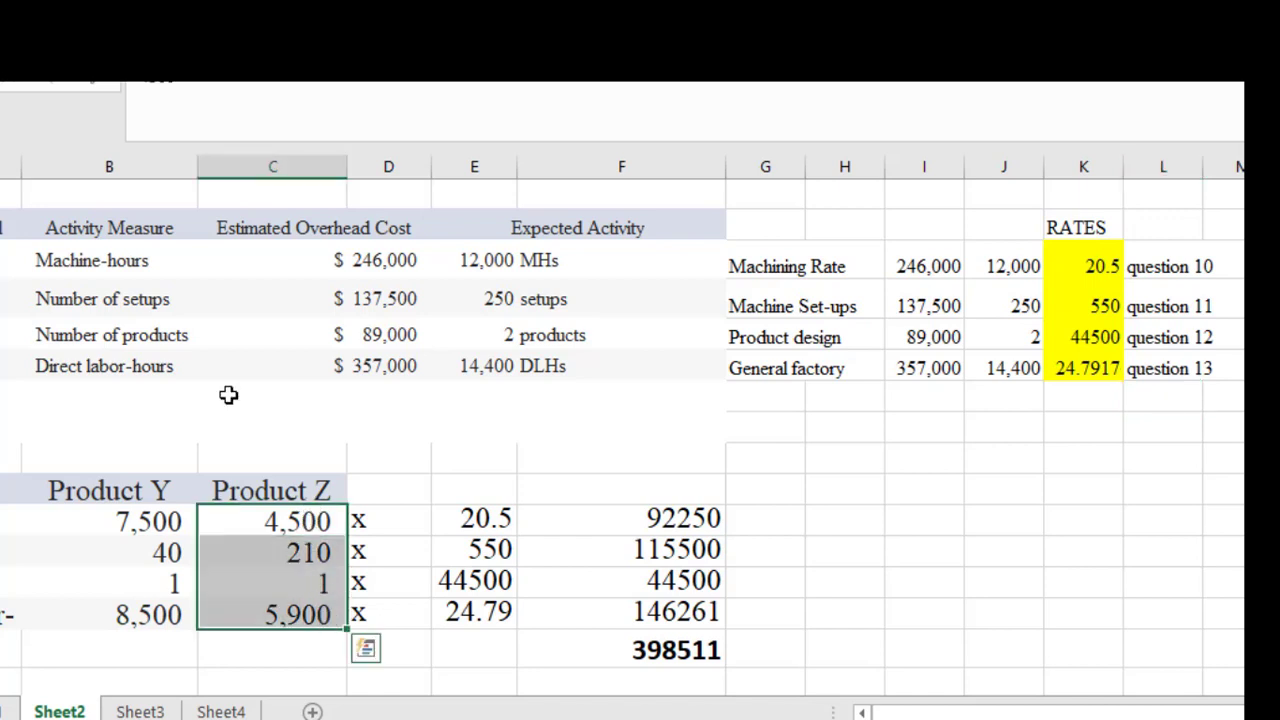
left_click(493, 527)
left_click_drag(493, 527, 500, 612)
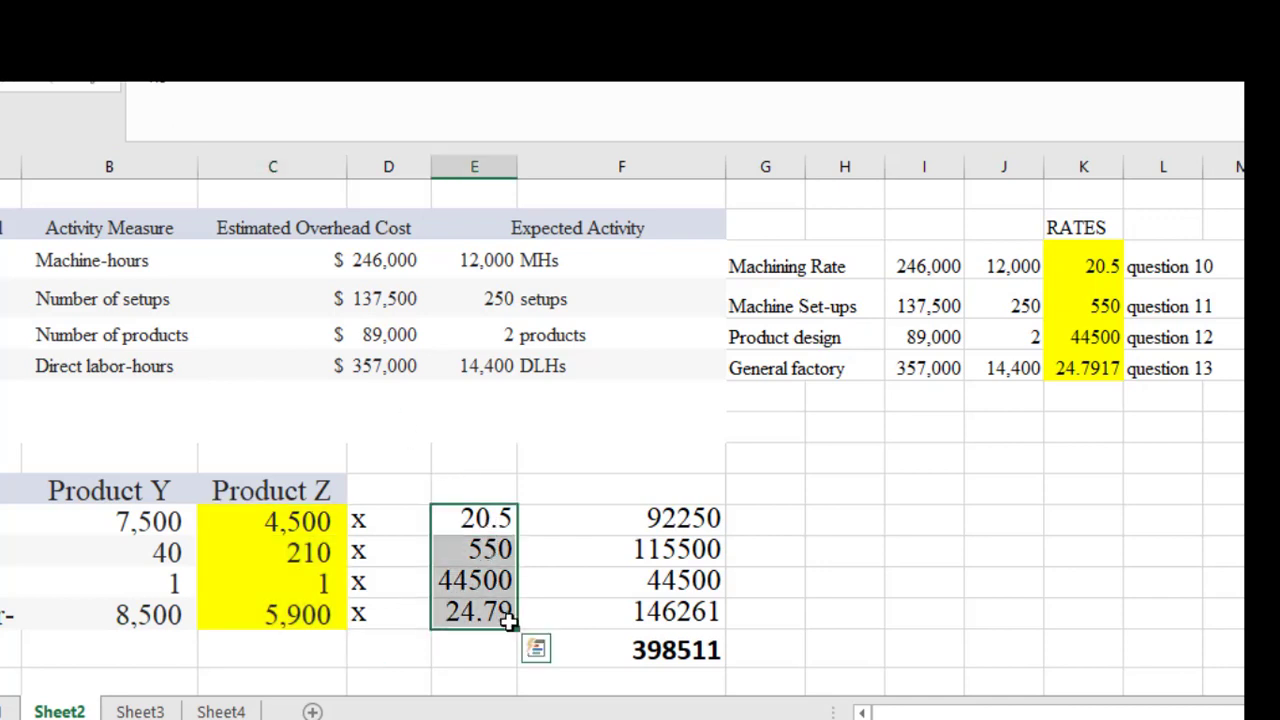
key("F4")
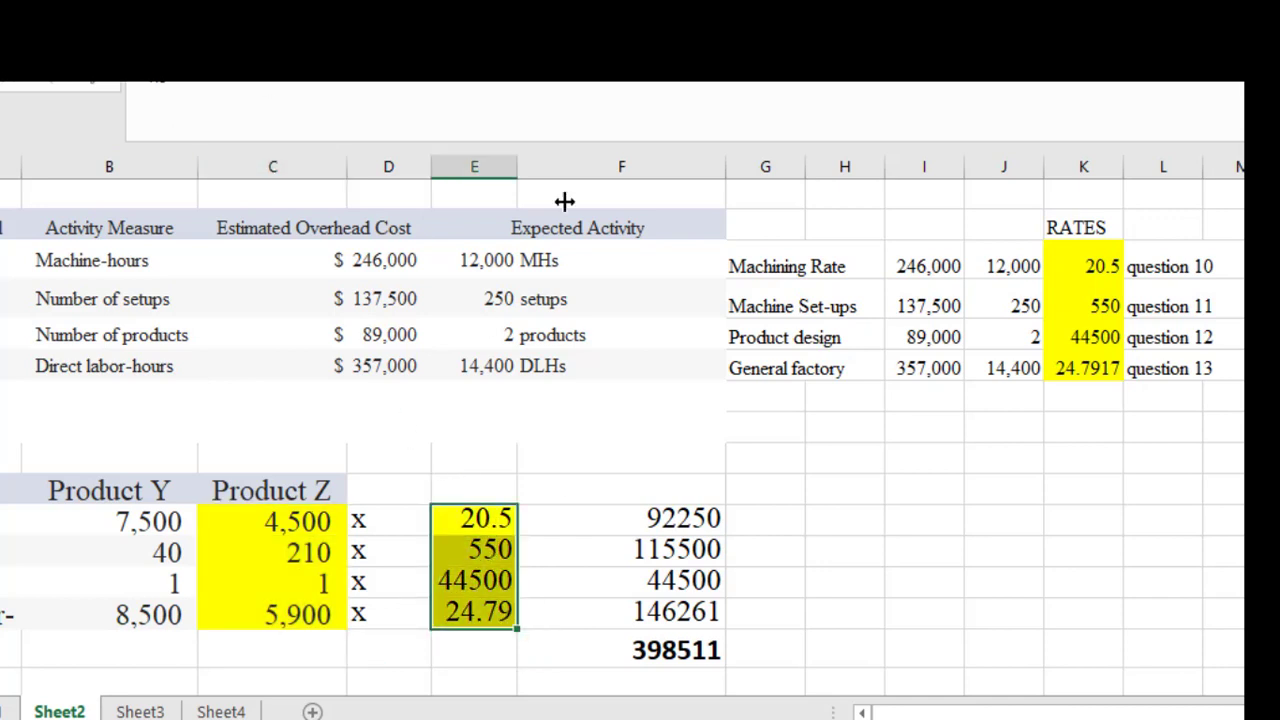
Examine Product Z's machining cost calculation and the total overhead formula below the four costs.
left_click(680, 520)
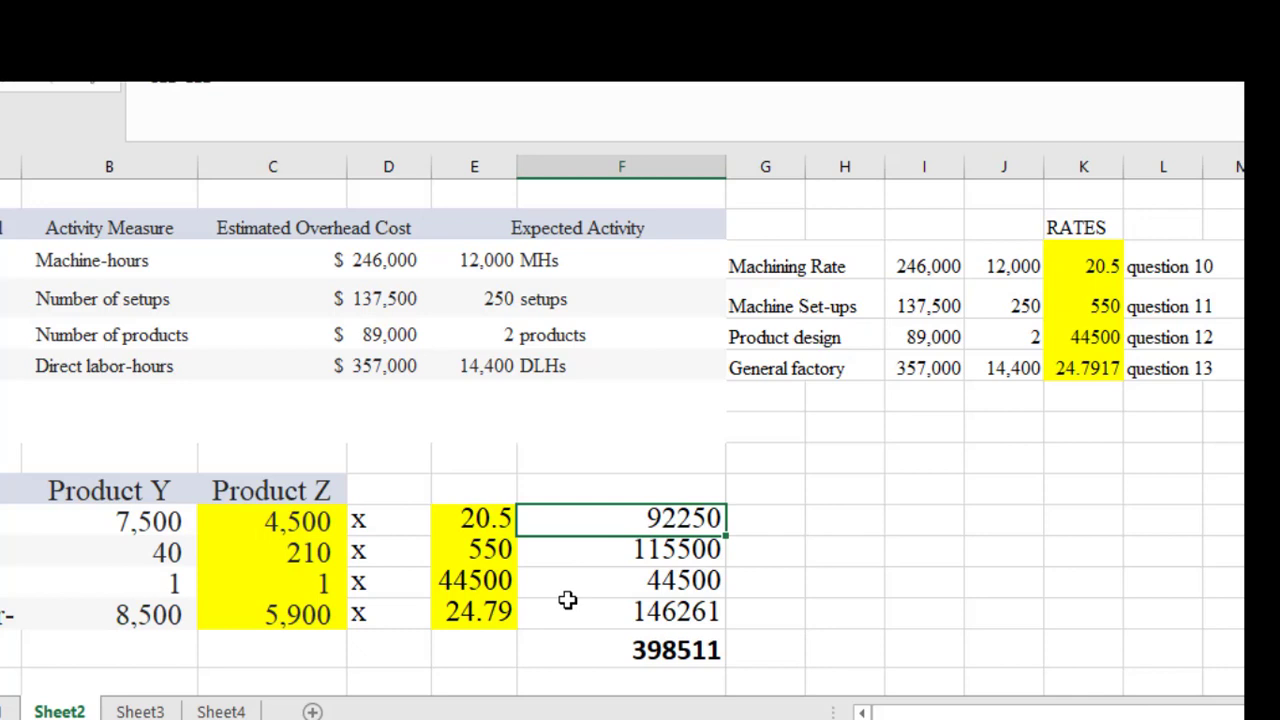
left_click(703, 650)
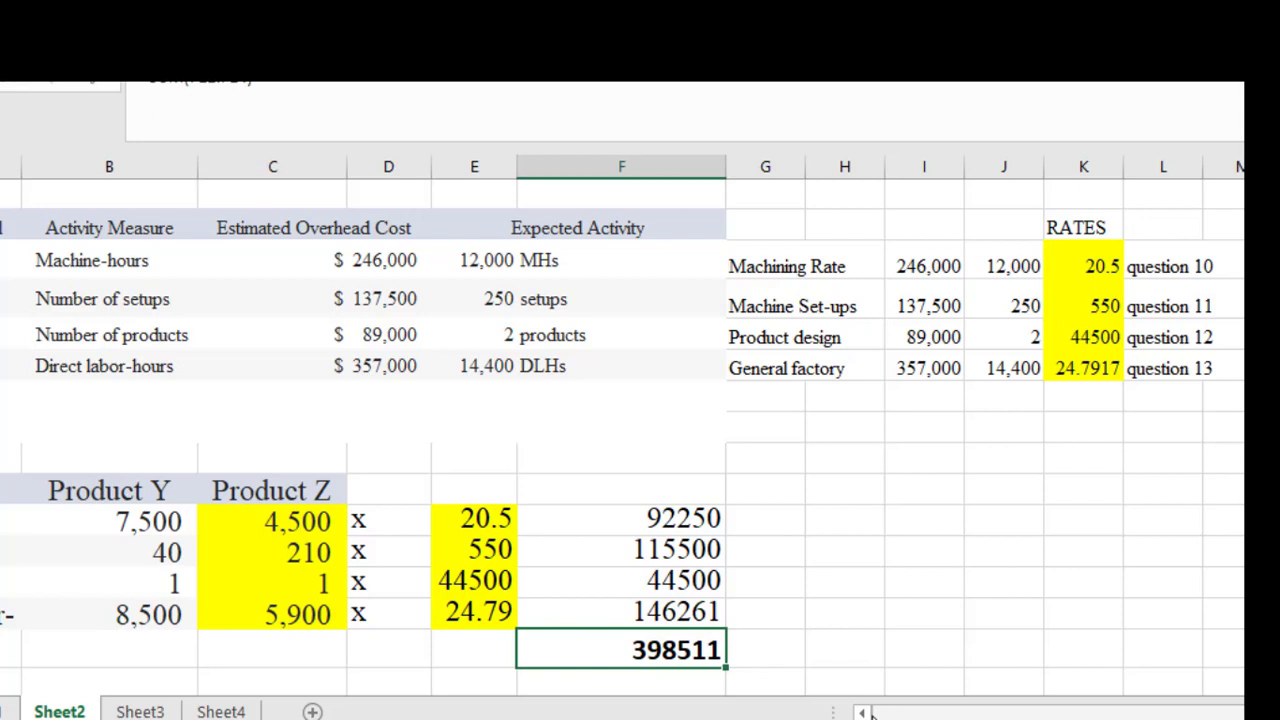
left_click_drag(870, 713, 870, 713)
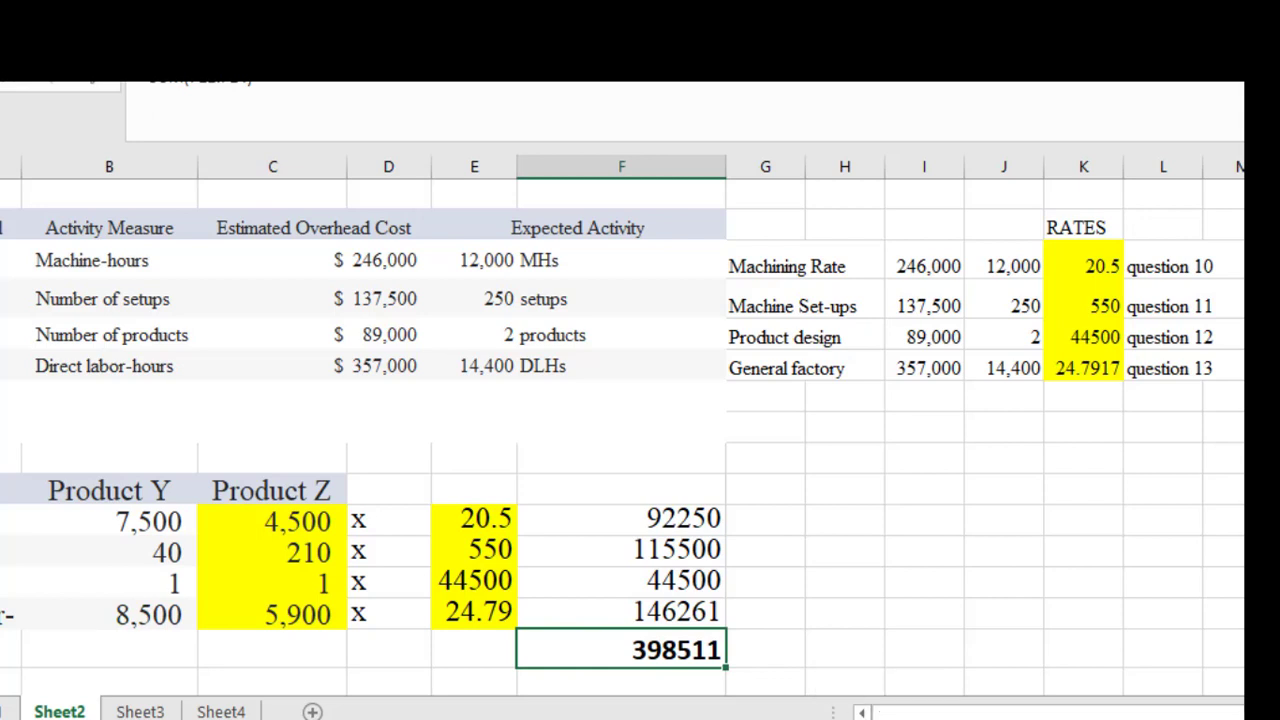
Switch back to the online assignment, open unanswered question 9, and examine Product Y's activity quantities.
key("alt+Tab")
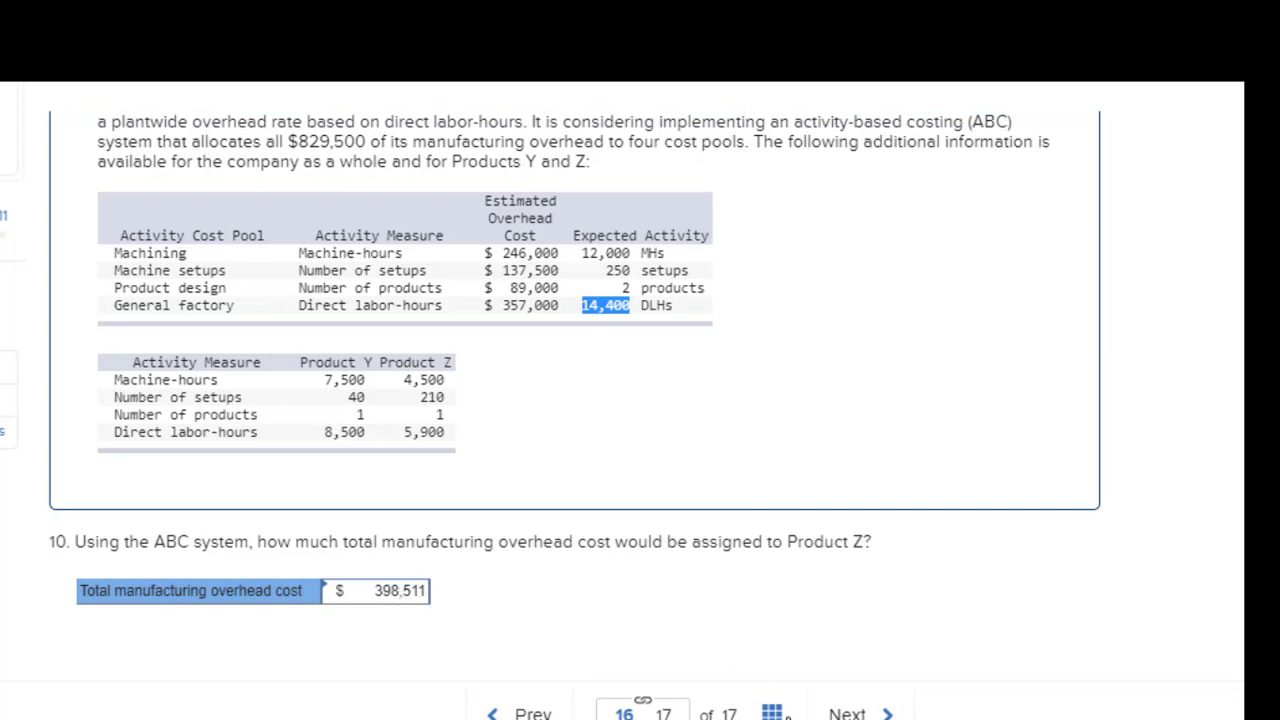
left_click(772, 713)
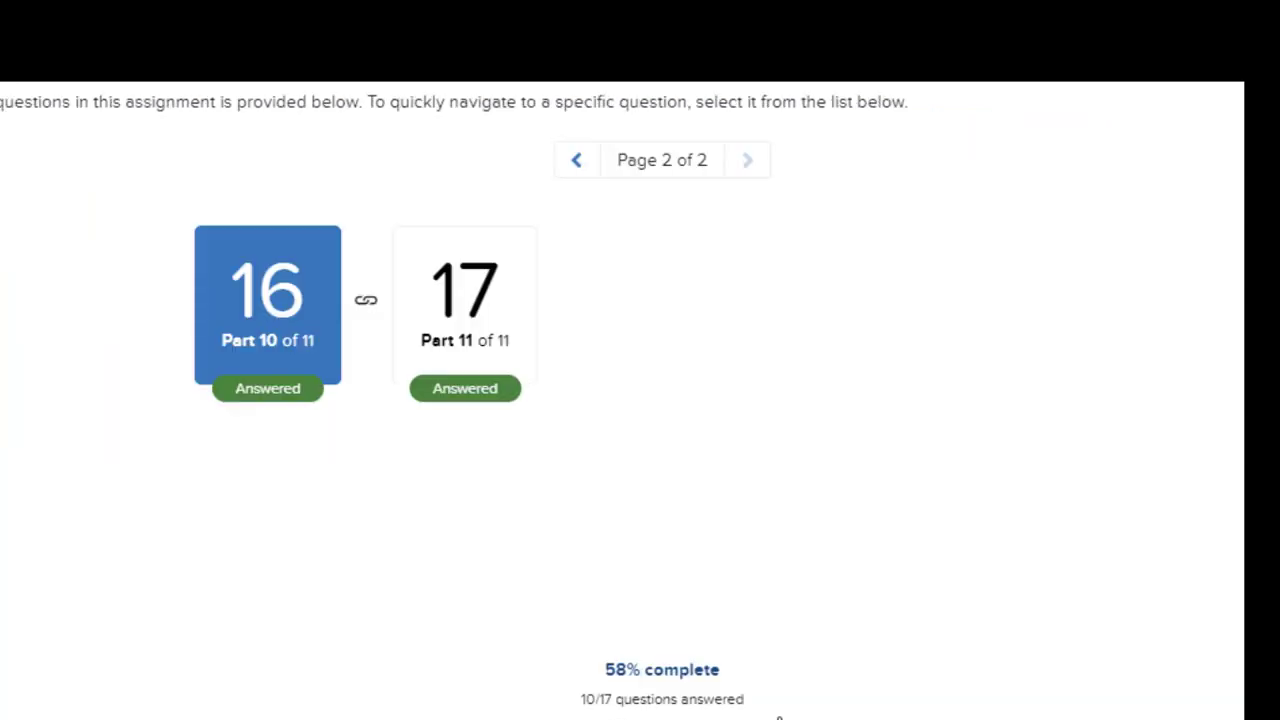
left_click(578, 160)
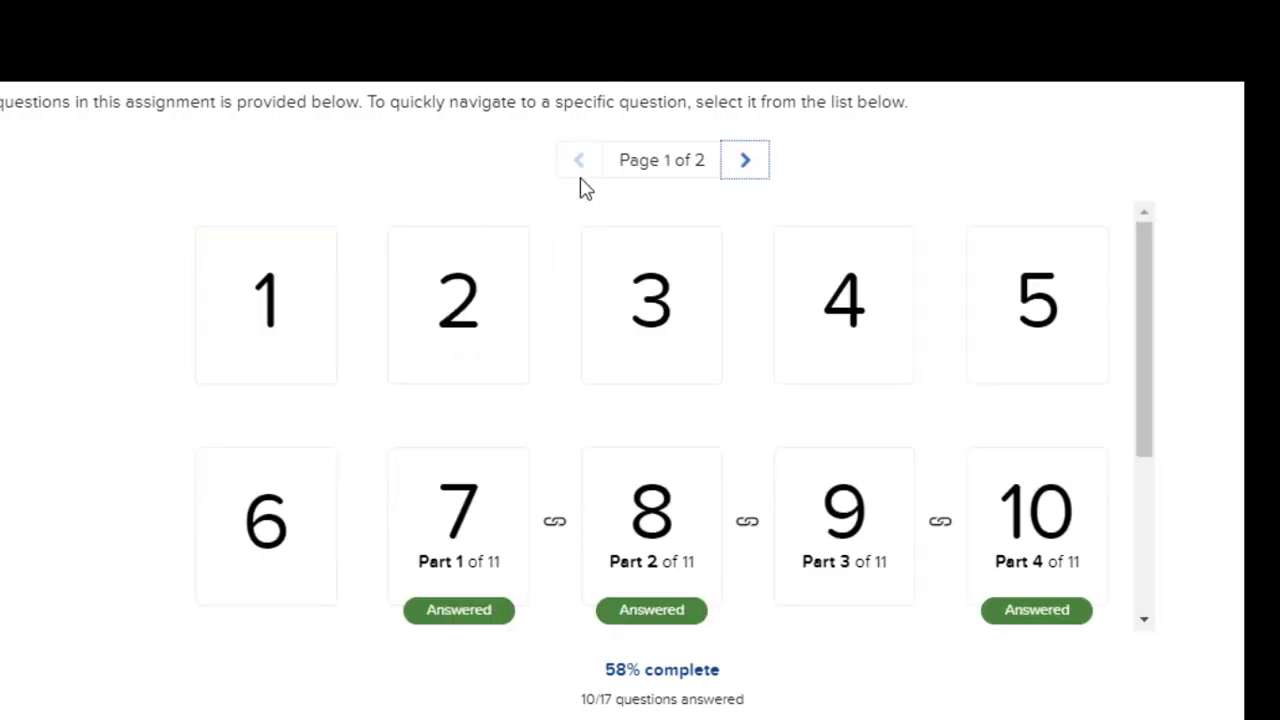
left_click(832, 510)
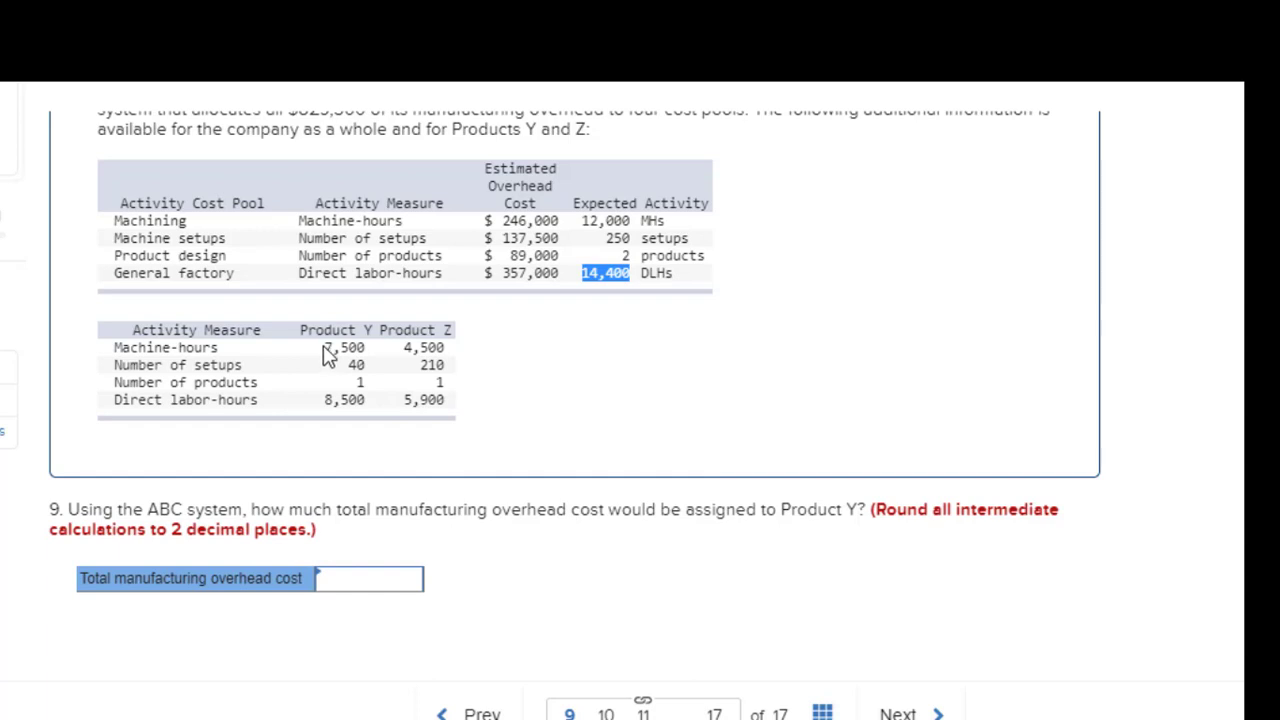
left_click_drag(325, 345, 364, 408)
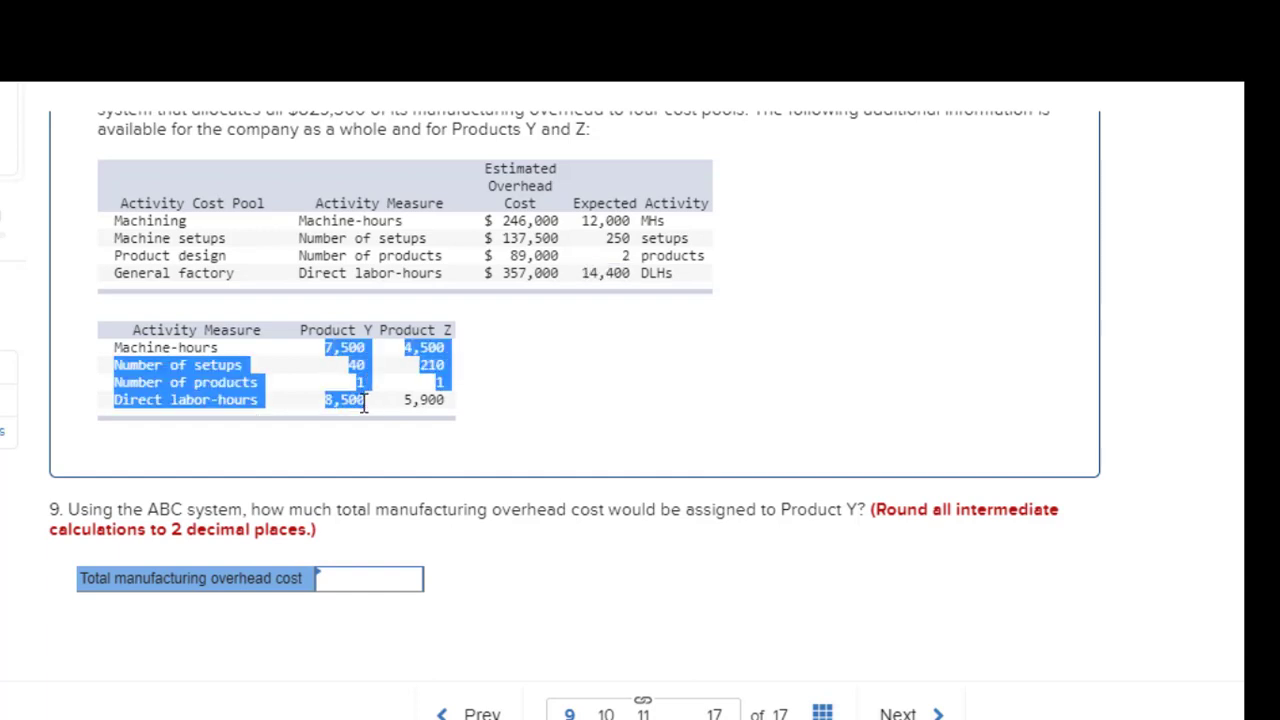
left_click(365, 340)
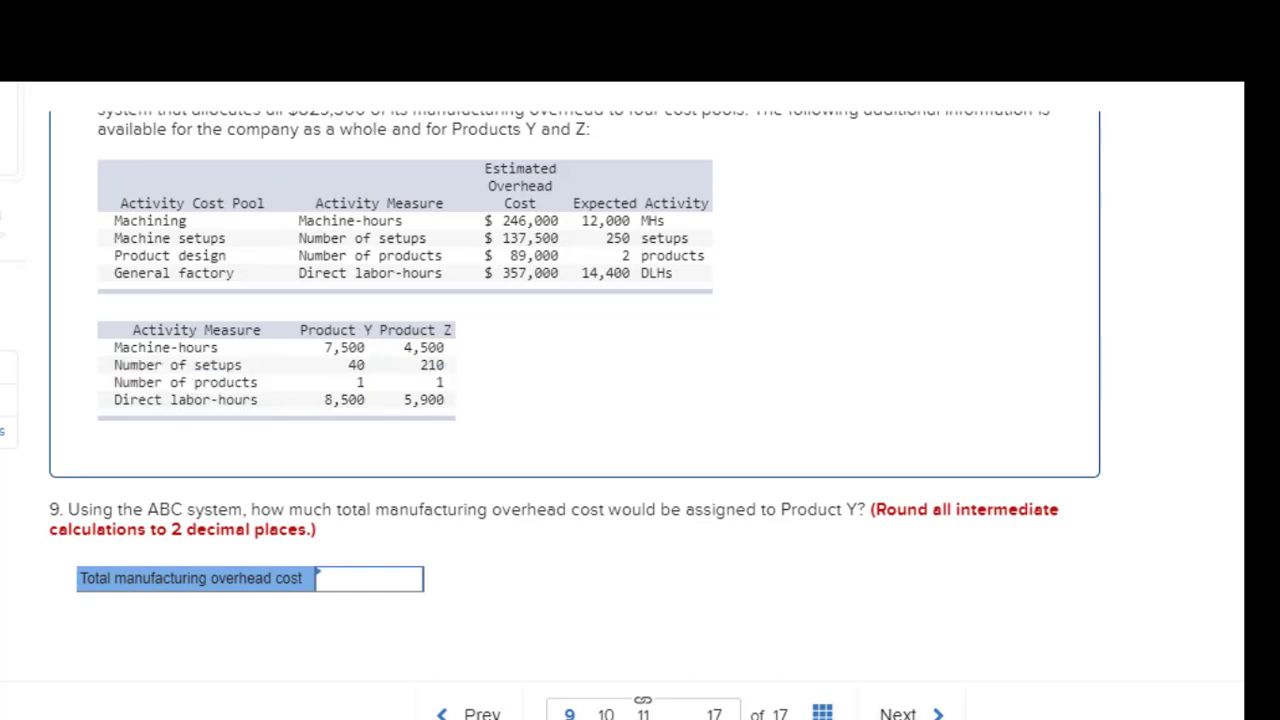
Switch to the Book2 workbook in Excel and insert two blank columns between the Product Y and Product Z columns.
mouse_move(880, 715)
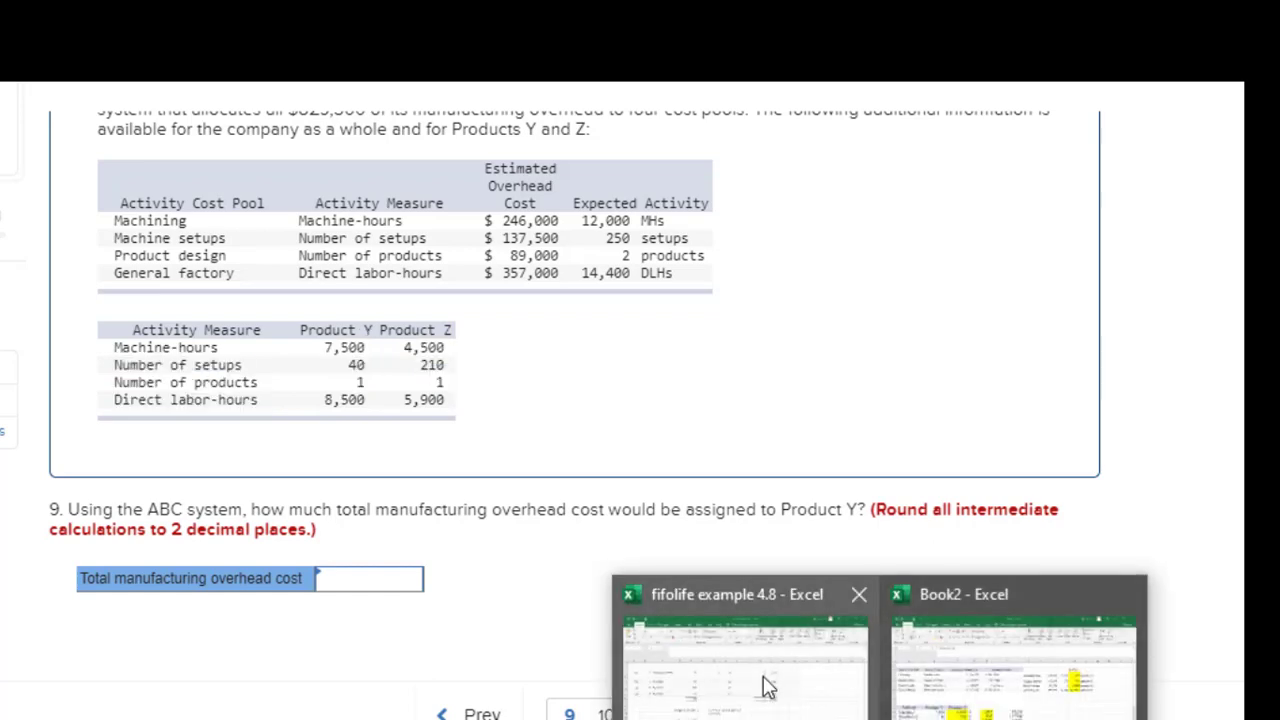
left_click(943, 668)
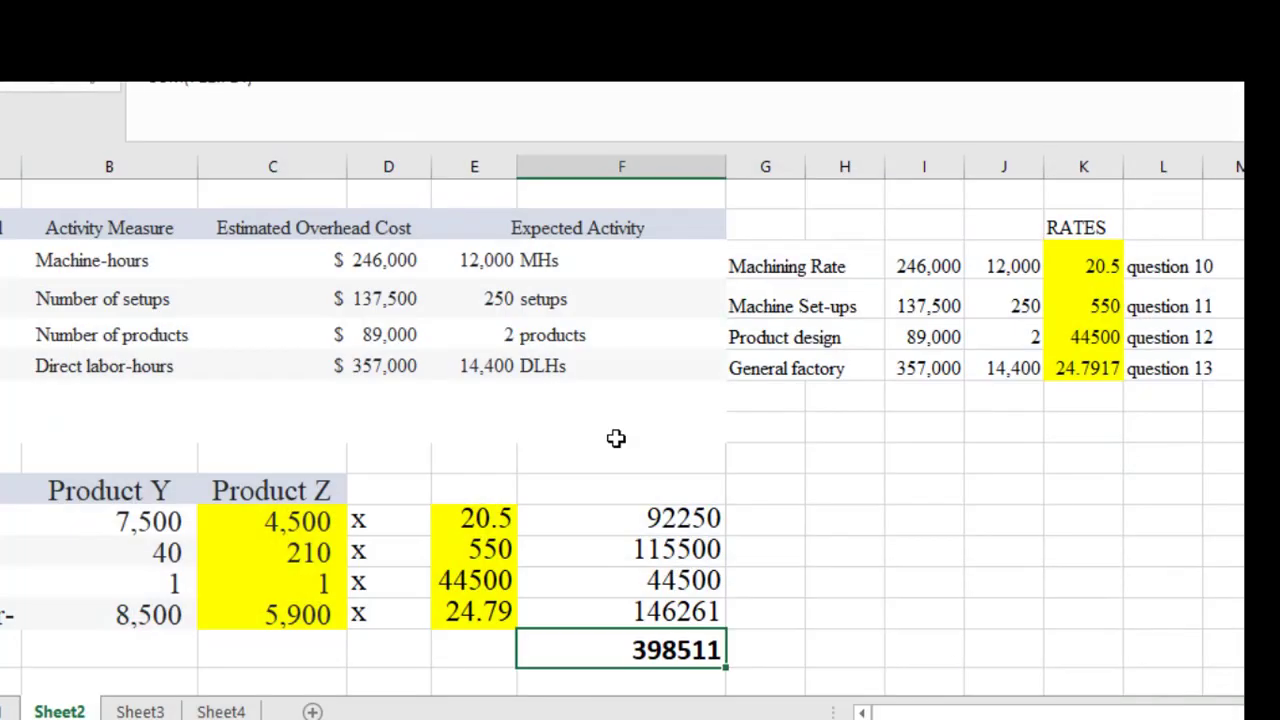
left_click(270, 166)
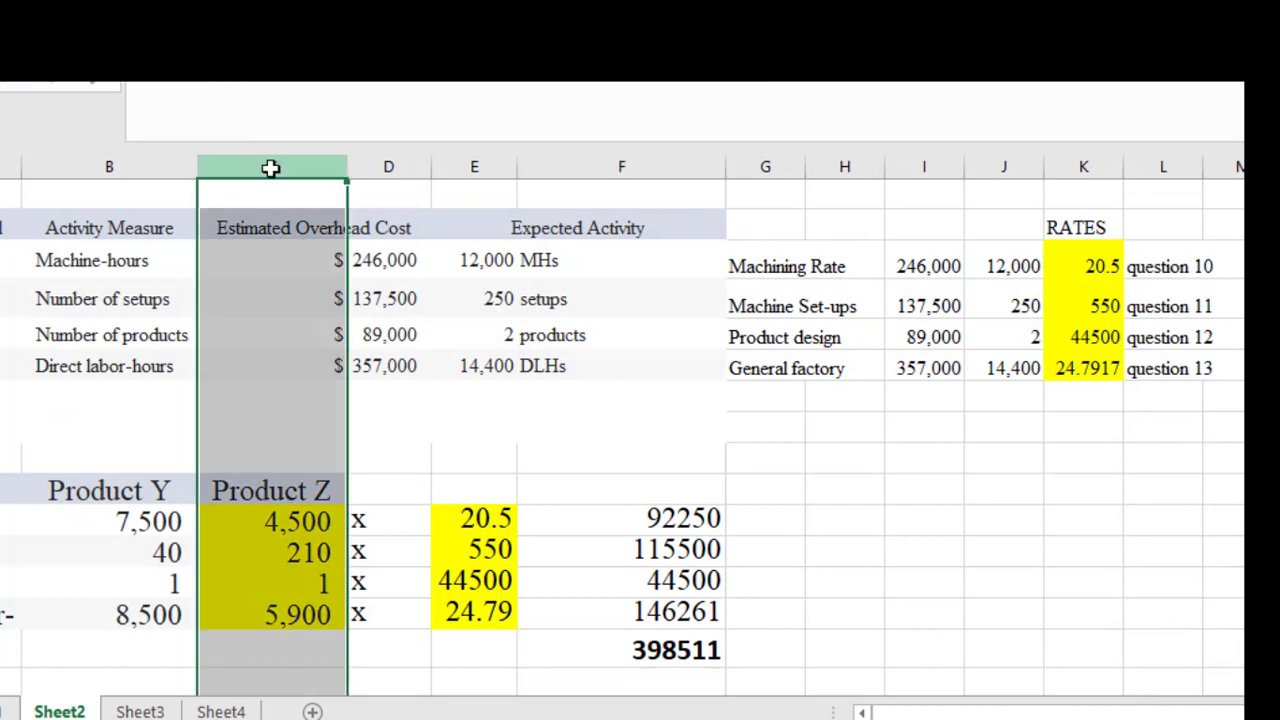
right_click(270, 168)
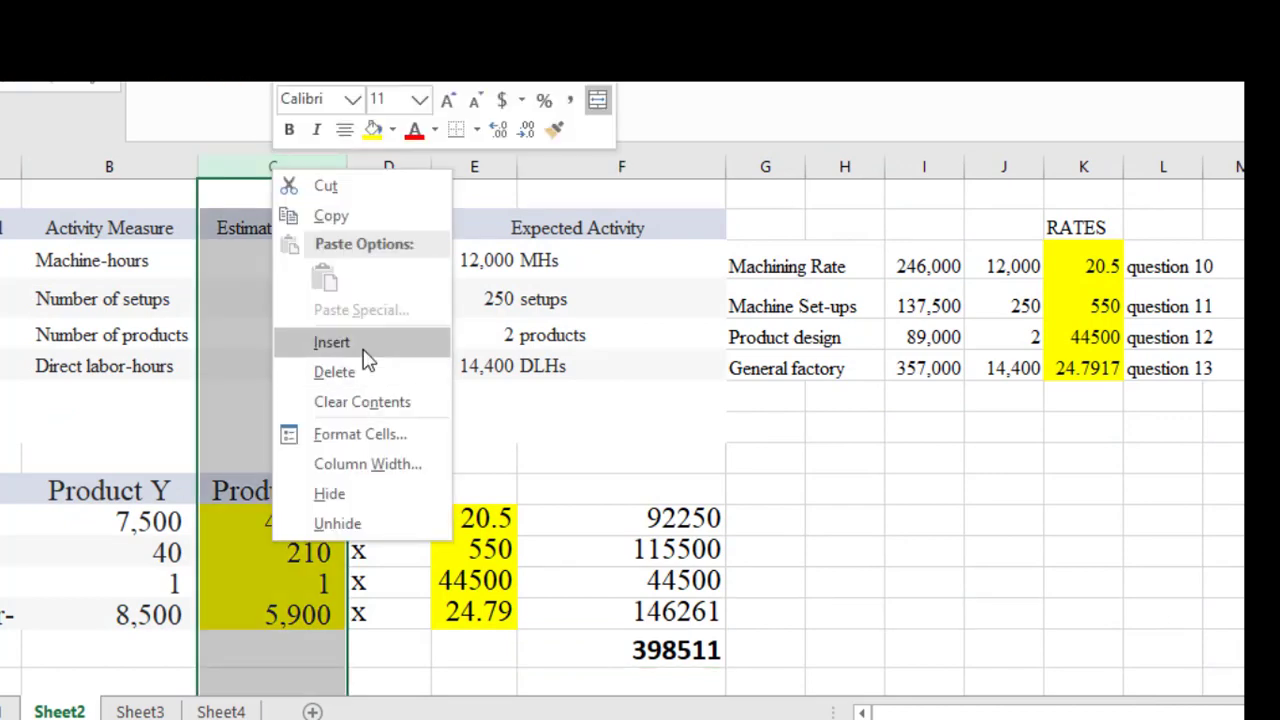
left_click(363, 350)
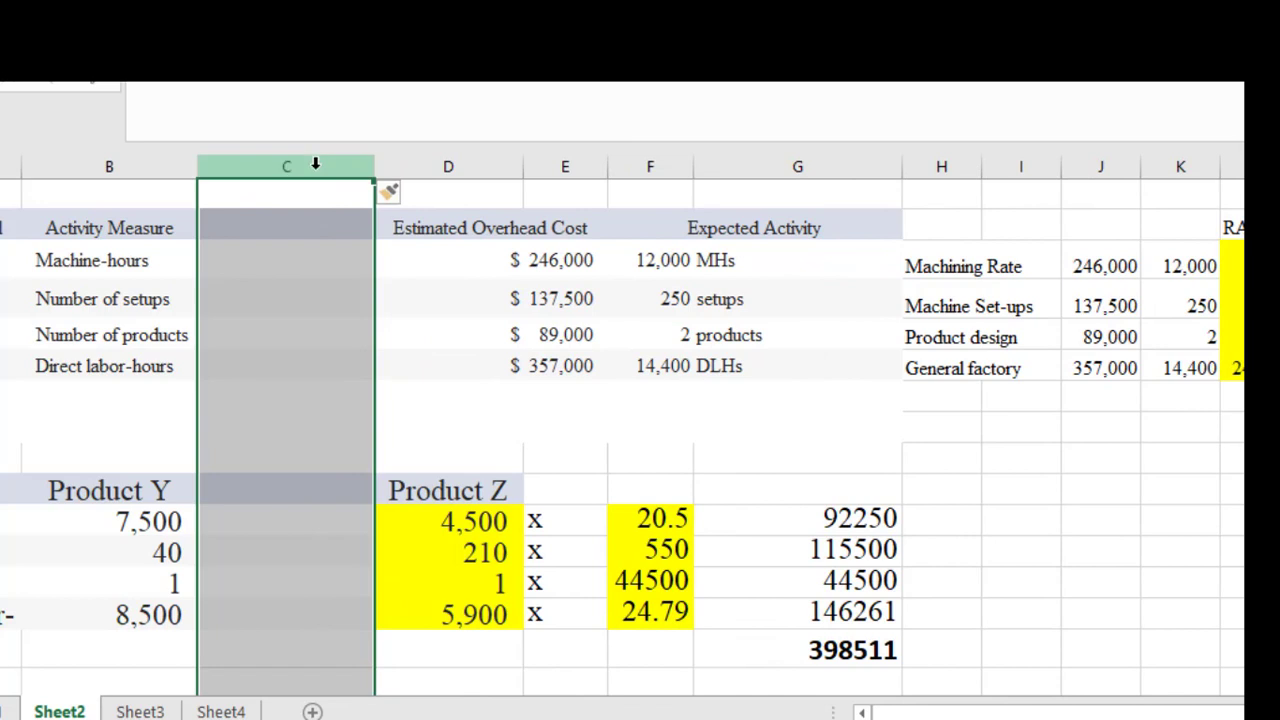
right_click(315, 164)
left_click(377, 343)
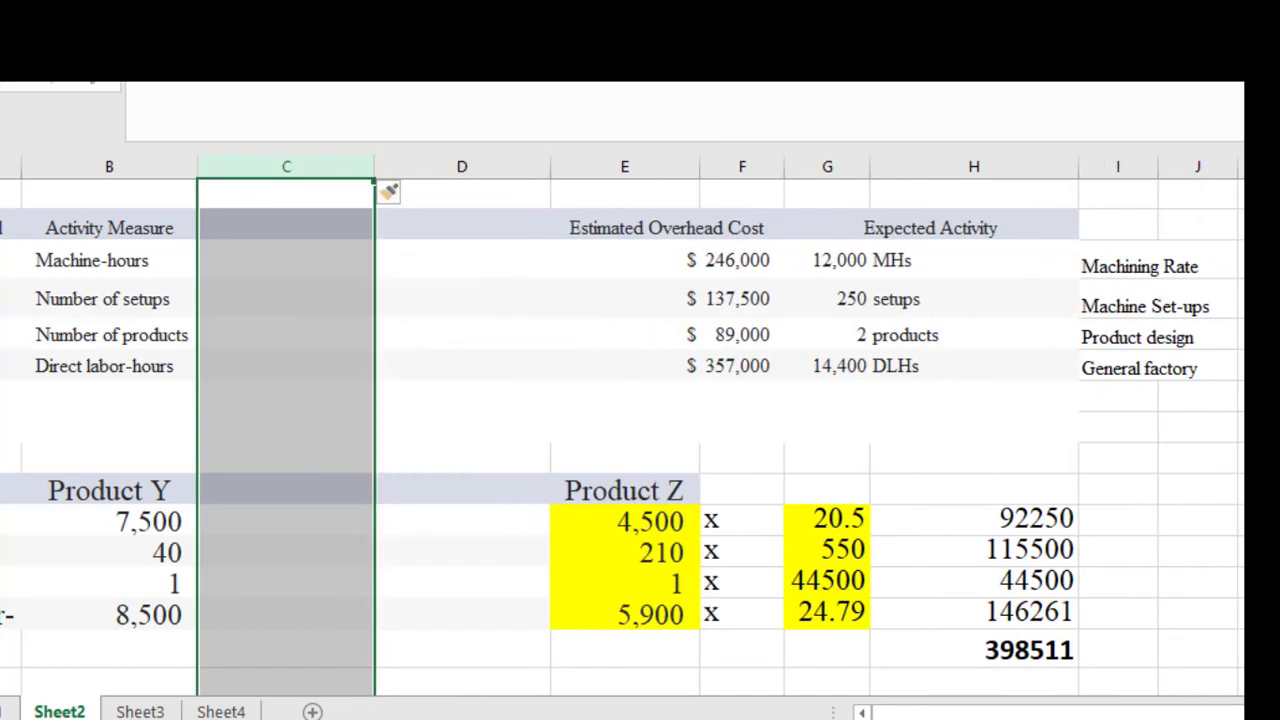
Copy the four activity rates and paste them as values beside Product Y's quantities in column C.
key("ctrl+Home")
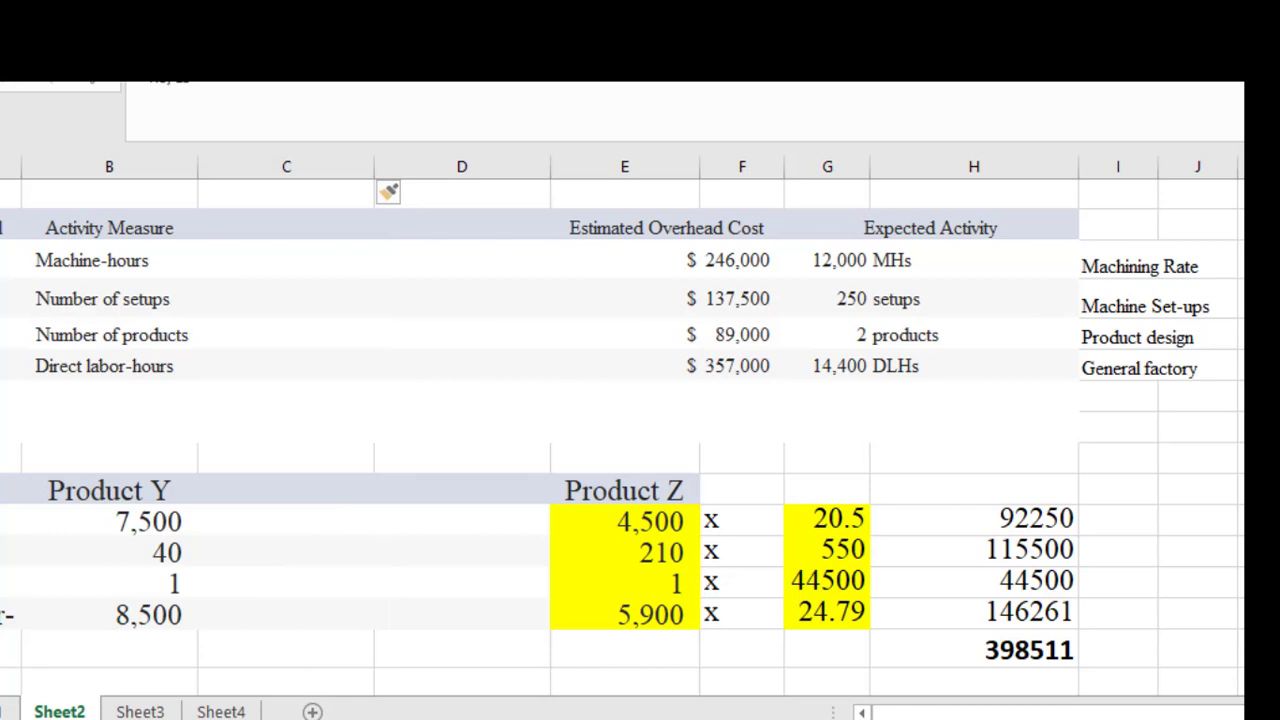
right_click(1185, 186)
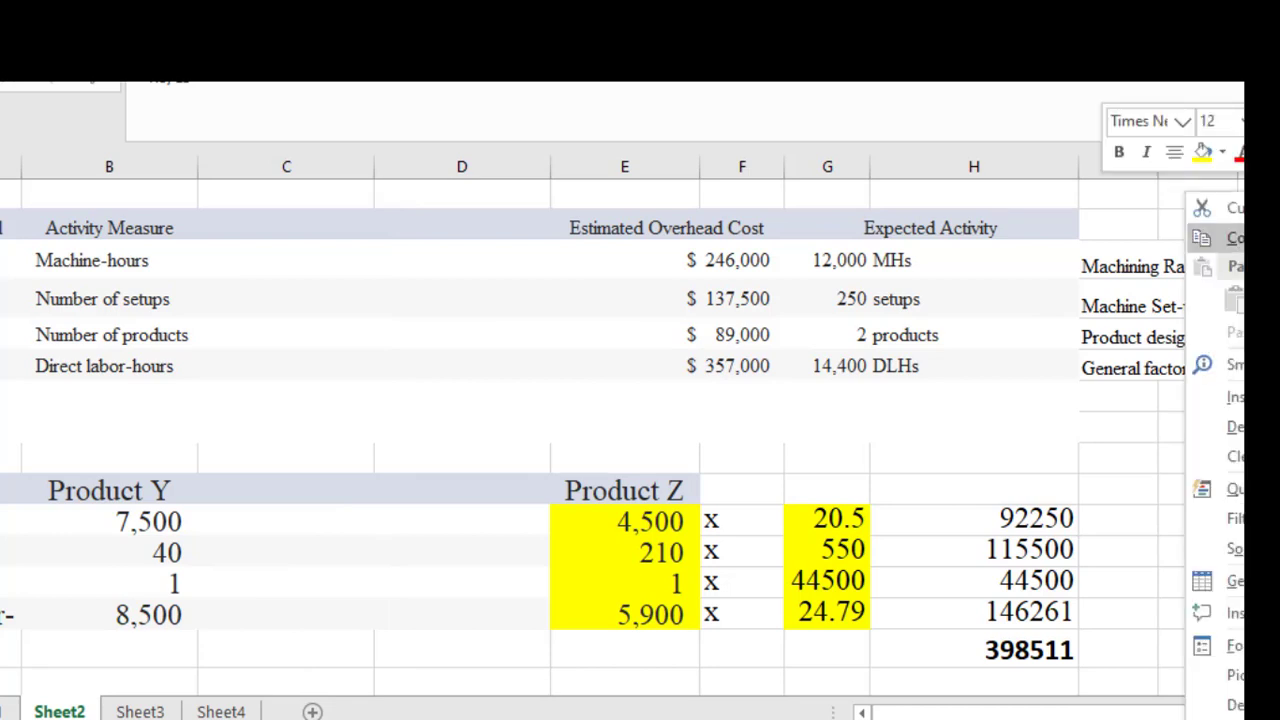
key("Escape")
left_click(302, 521)
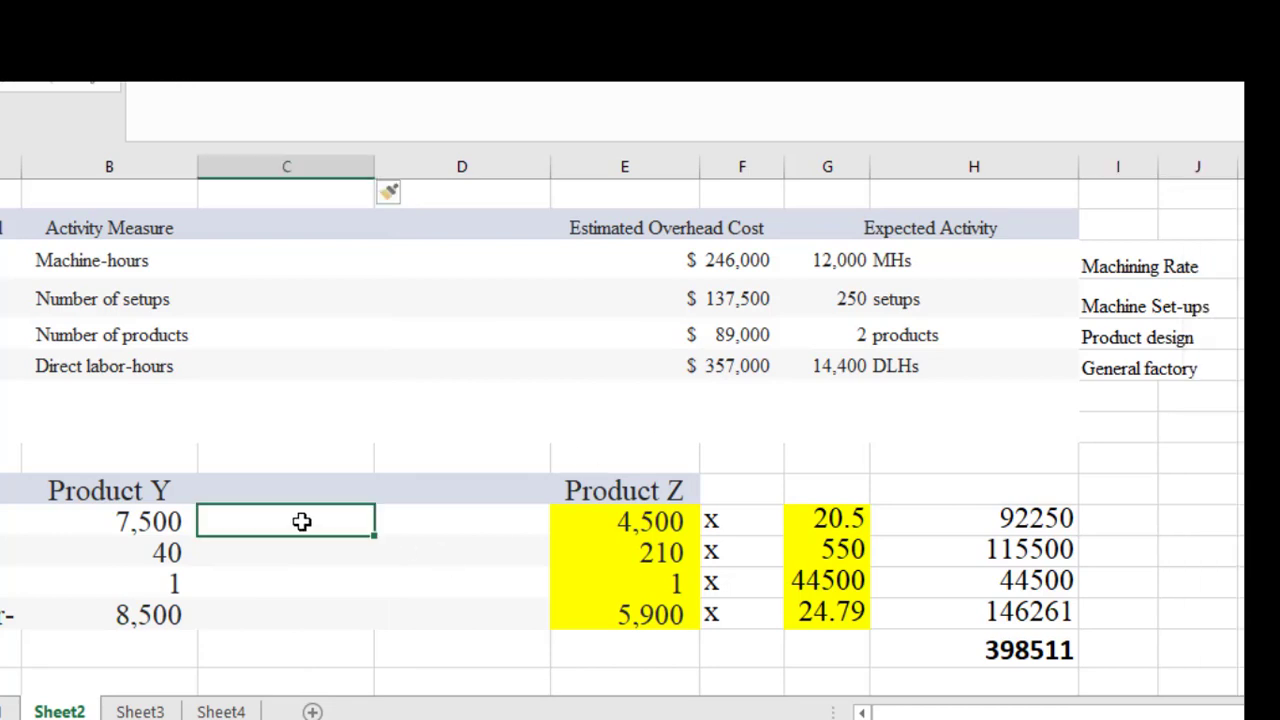
right_click(302, 521)
left_click(394, 88)
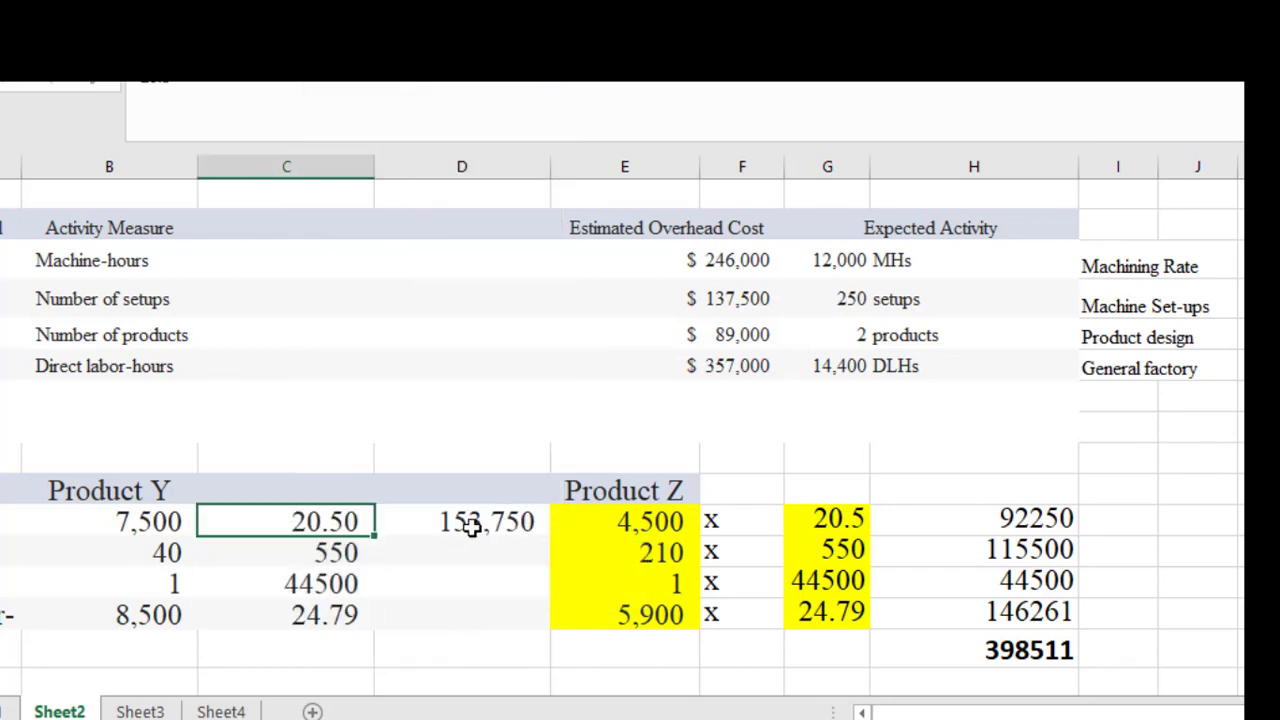
Fill Product Y's machining cost formula down column D for the other three activities and review the machine setup cost.
left_click(493, 521)
left_click_drag(549, 536, 518, 625)
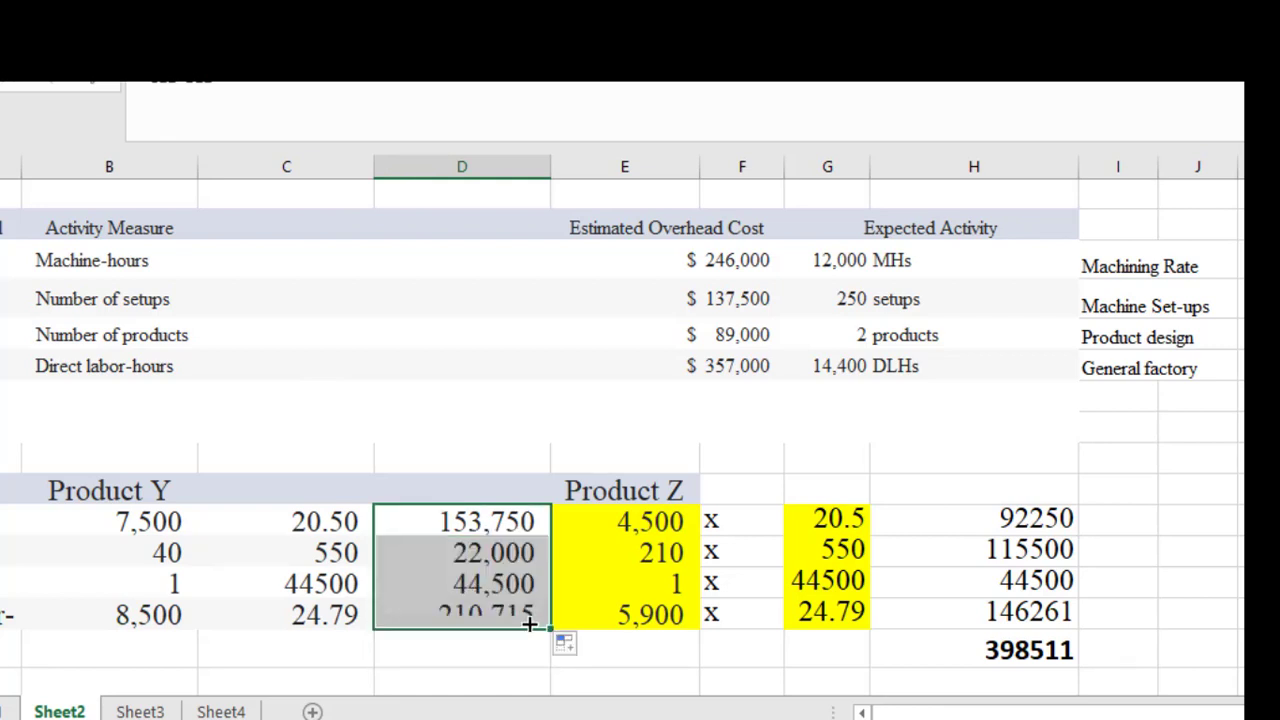
left_click(495, 555)
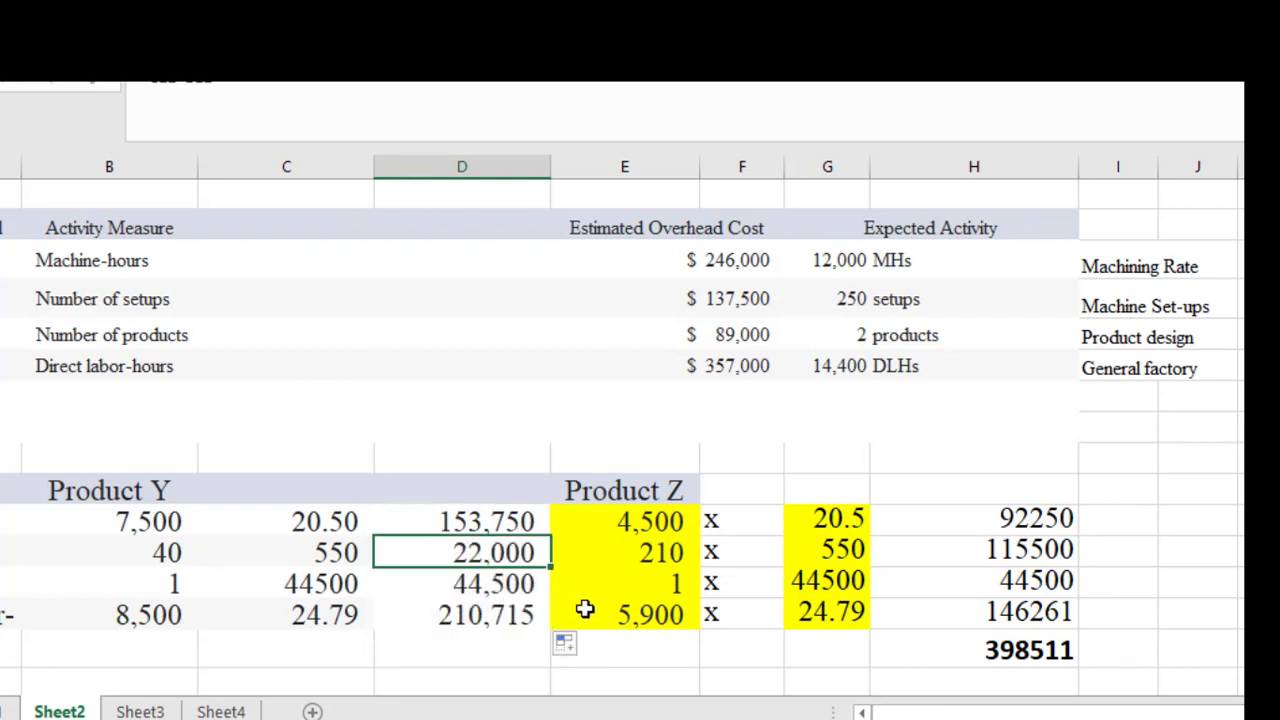
left_click(150, 553)
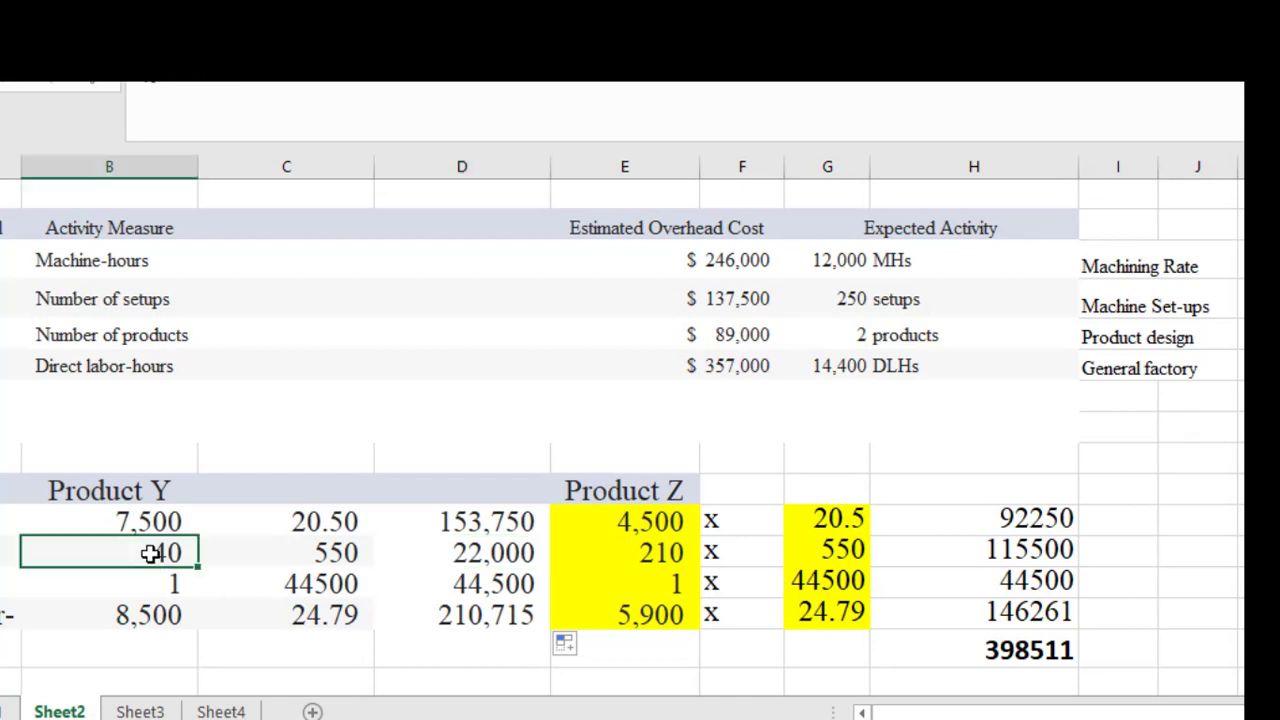
left_click(313, 553)
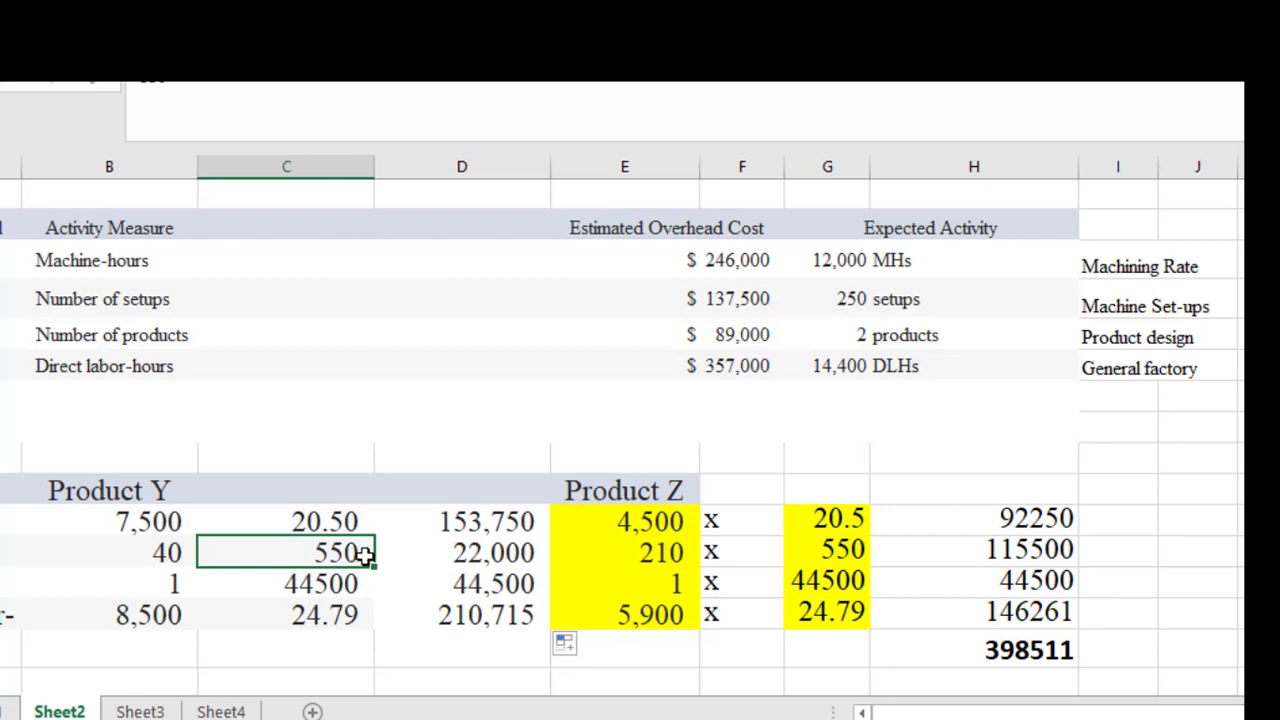
left_click(506, 521)
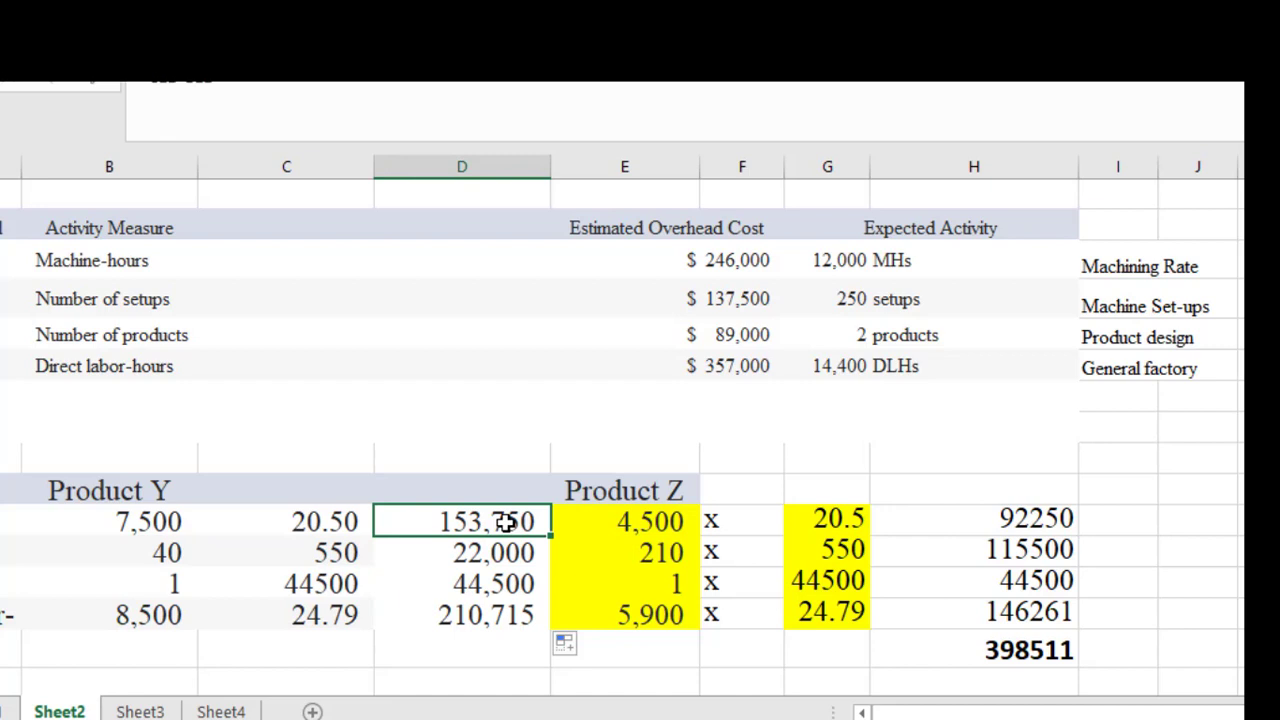
Add Product Y's and Product Z's machining costs in the blank cell above the Product Z table to check against the machining cost pool.
left_click(746, 258)
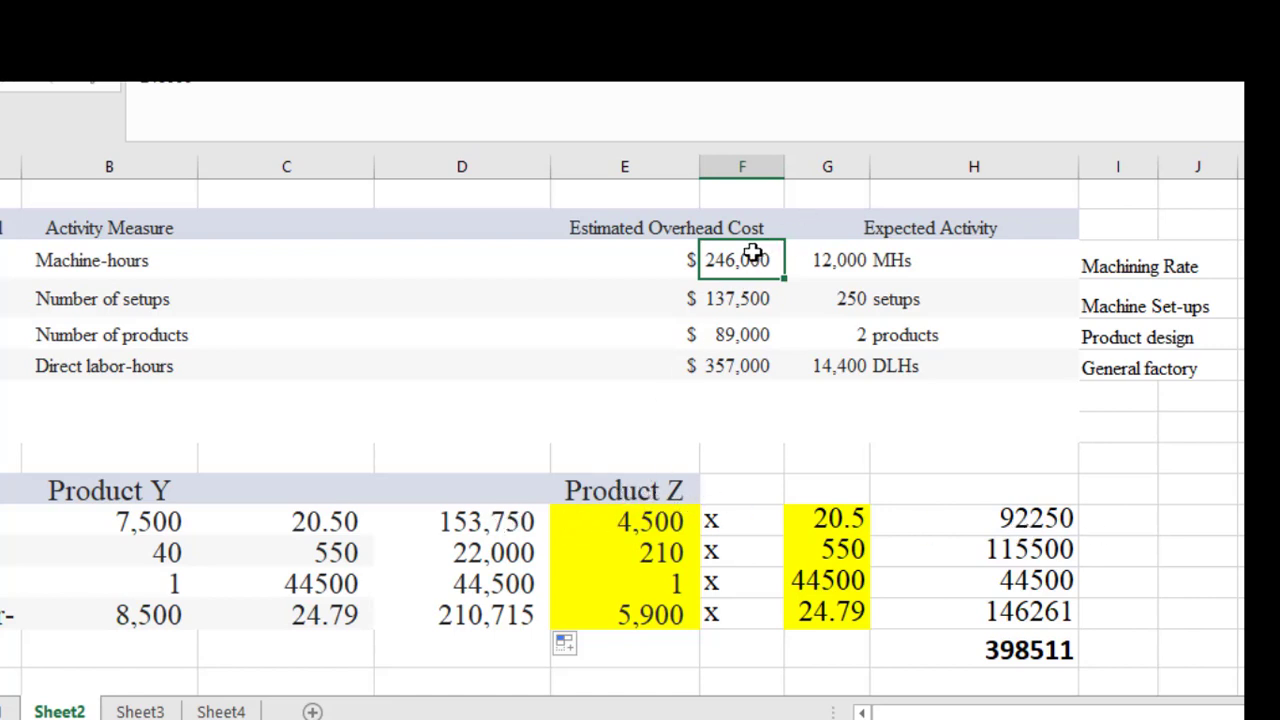
left_click(734, 455)
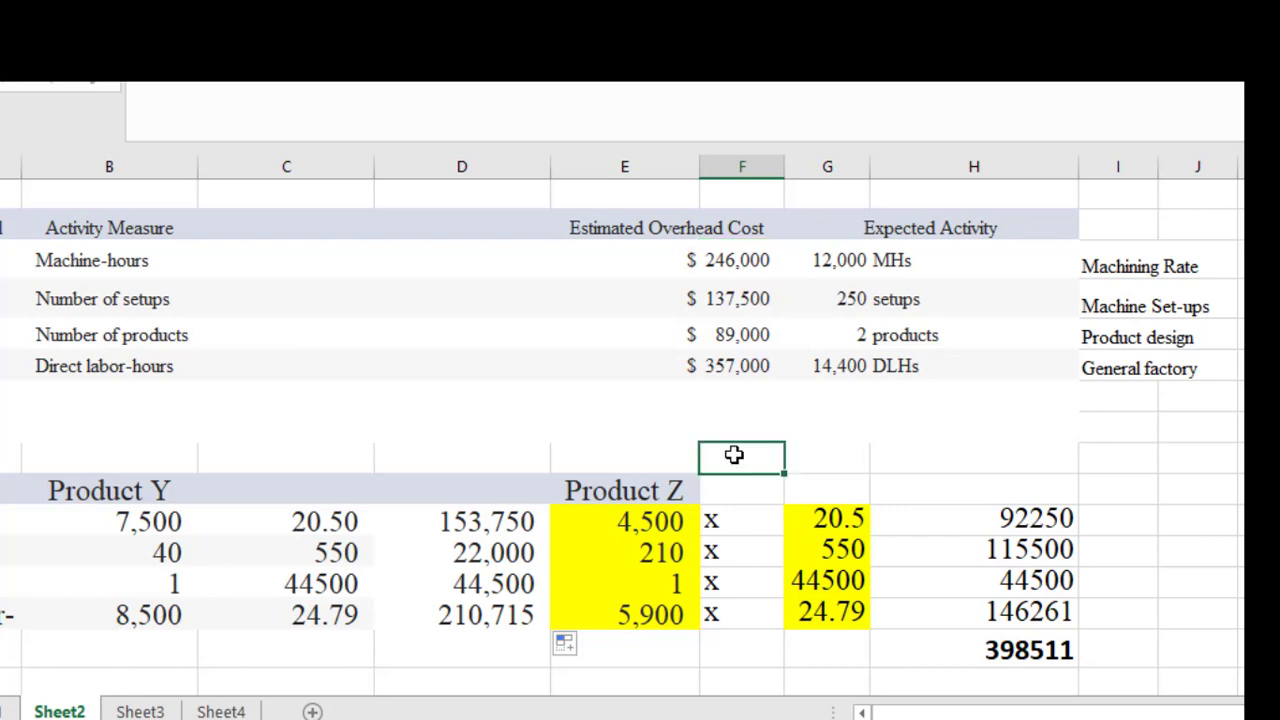
type("=")
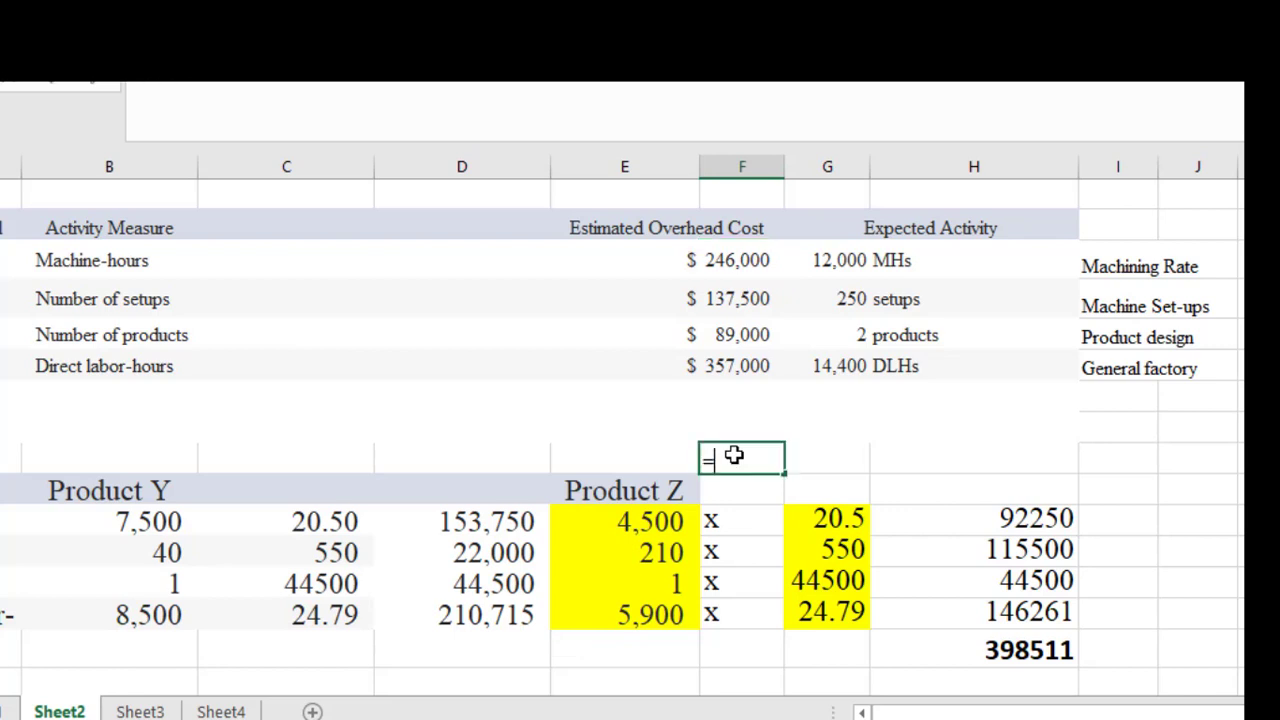
left_click(500, 520)
type("+")
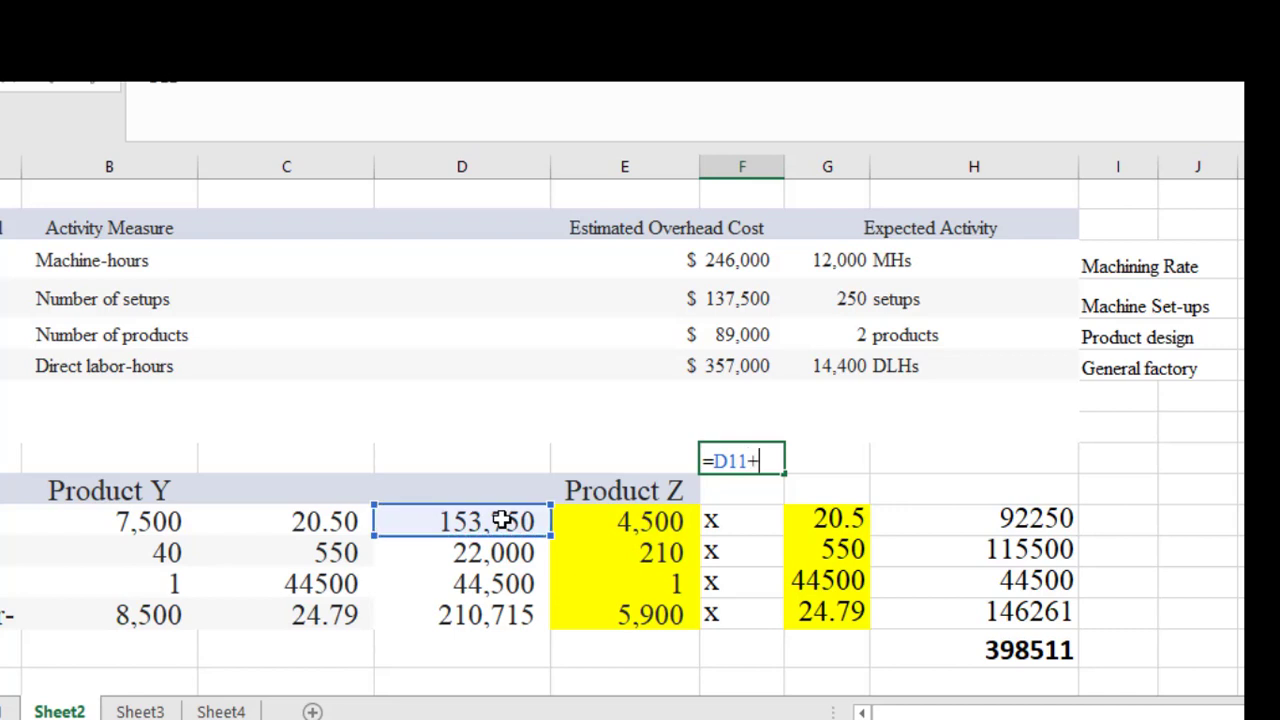
left_click(1012, 520)
key("Return")
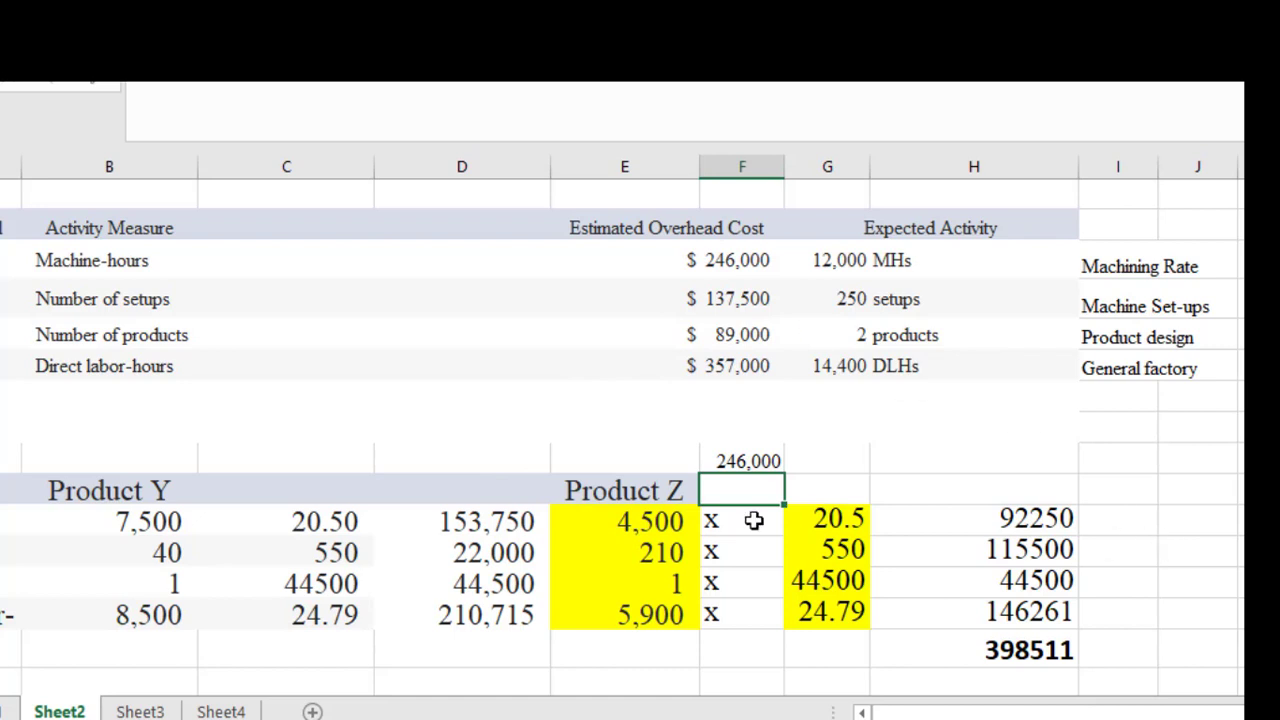
Total Product Y's four activity costs with a sum directly below them in column D.
left_click_drag(494, 652, 497, 515)
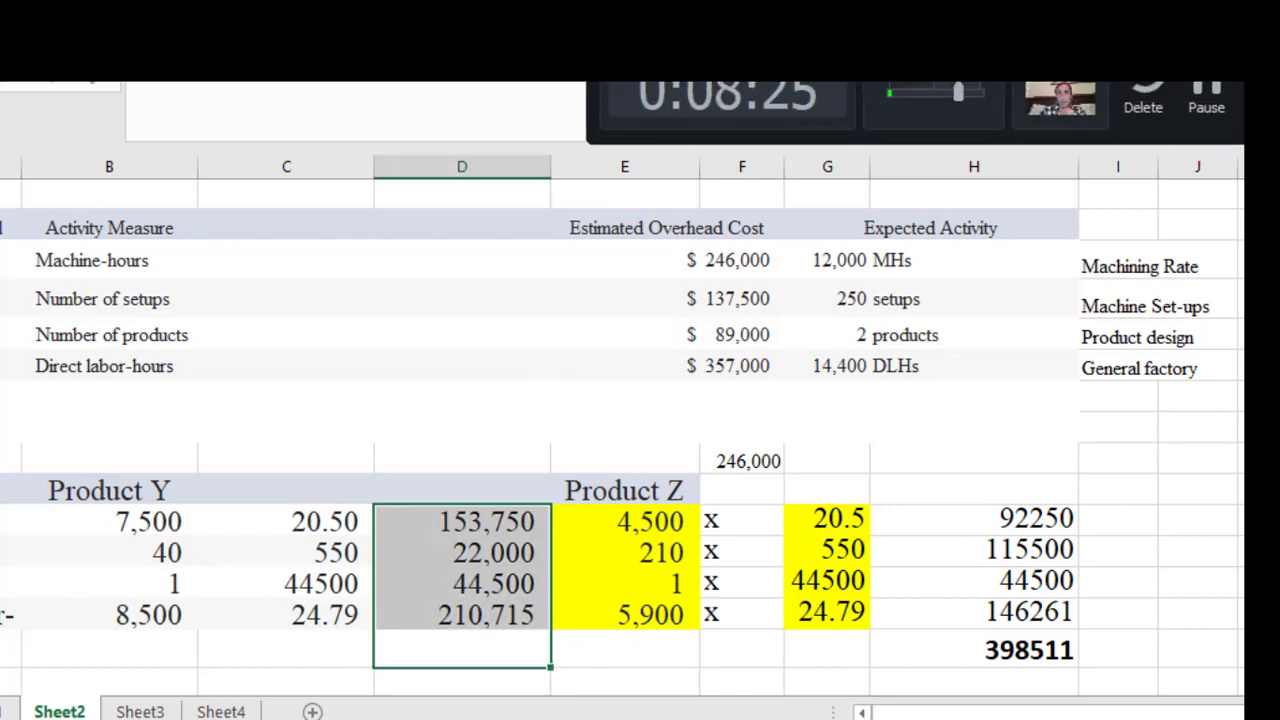
key("alt+equal")
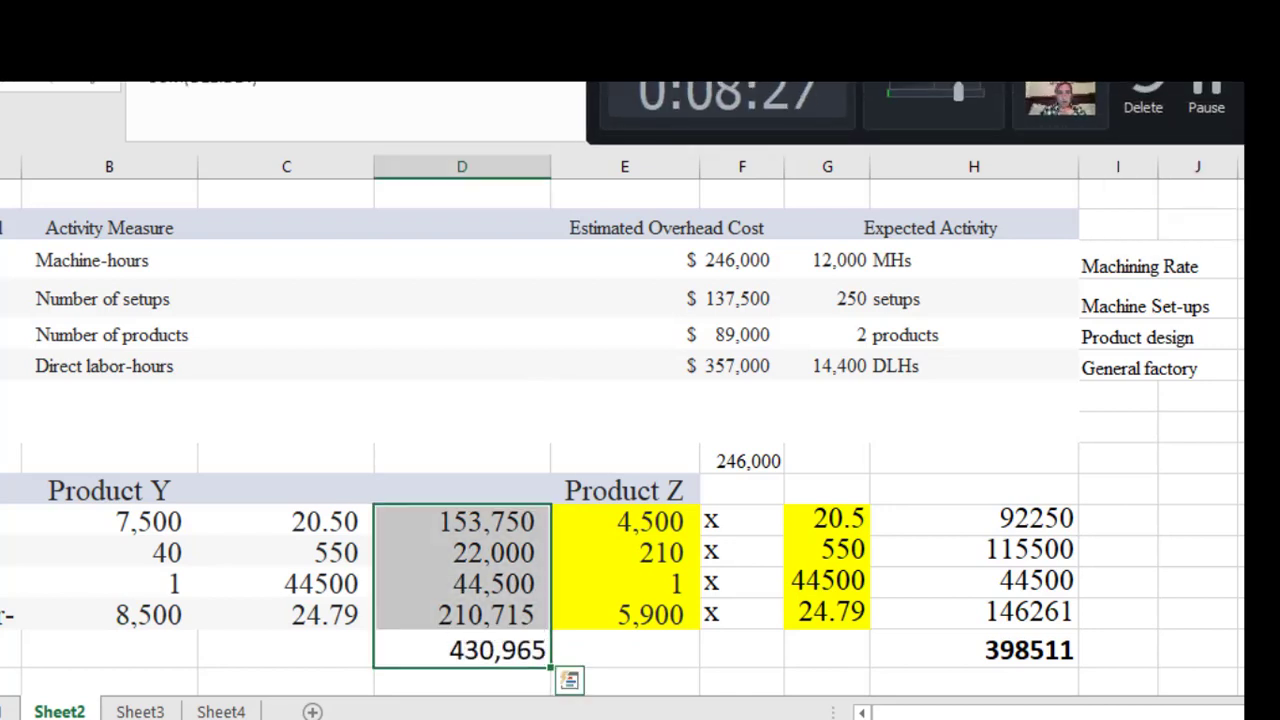
left_click(515, 643)
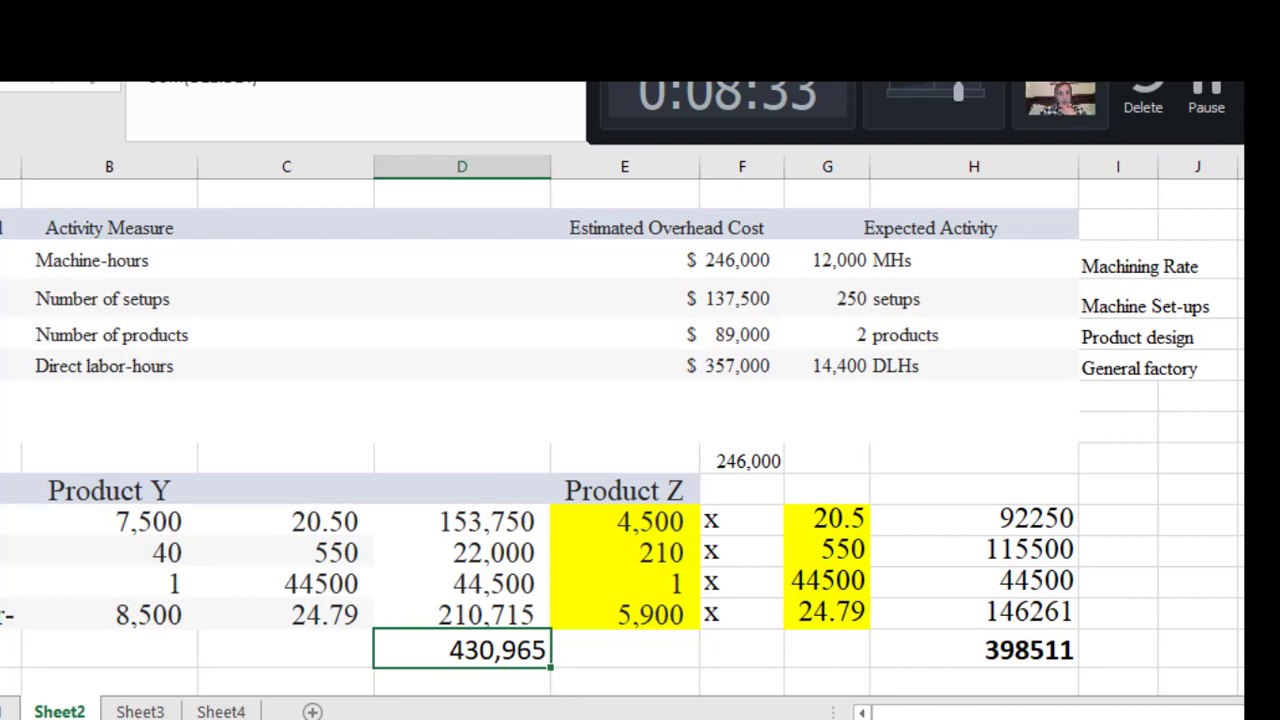
Switch to the online assignment, enter 430965 as Product Y's total manufacturing overhead cost, and check the answer.
key("alt+Tab")
left_click(361, 569)
type("430965")
left_click(466, 578)
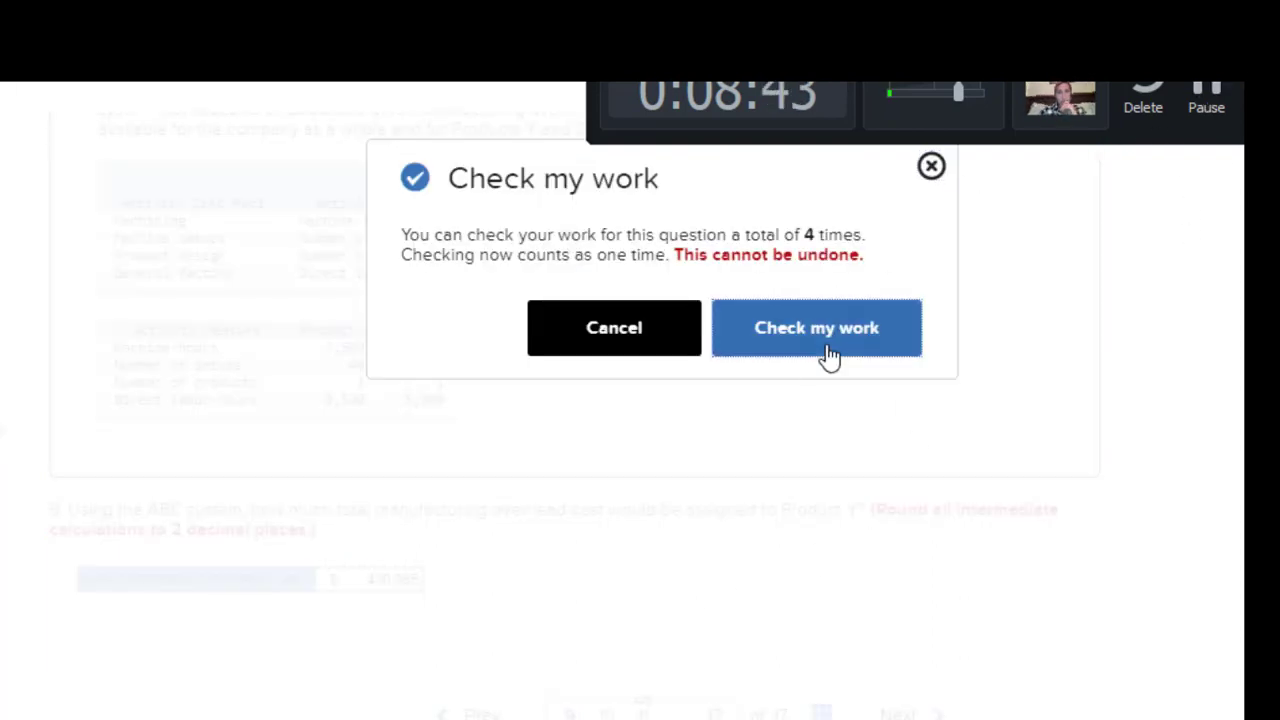
left_click(829, 358)
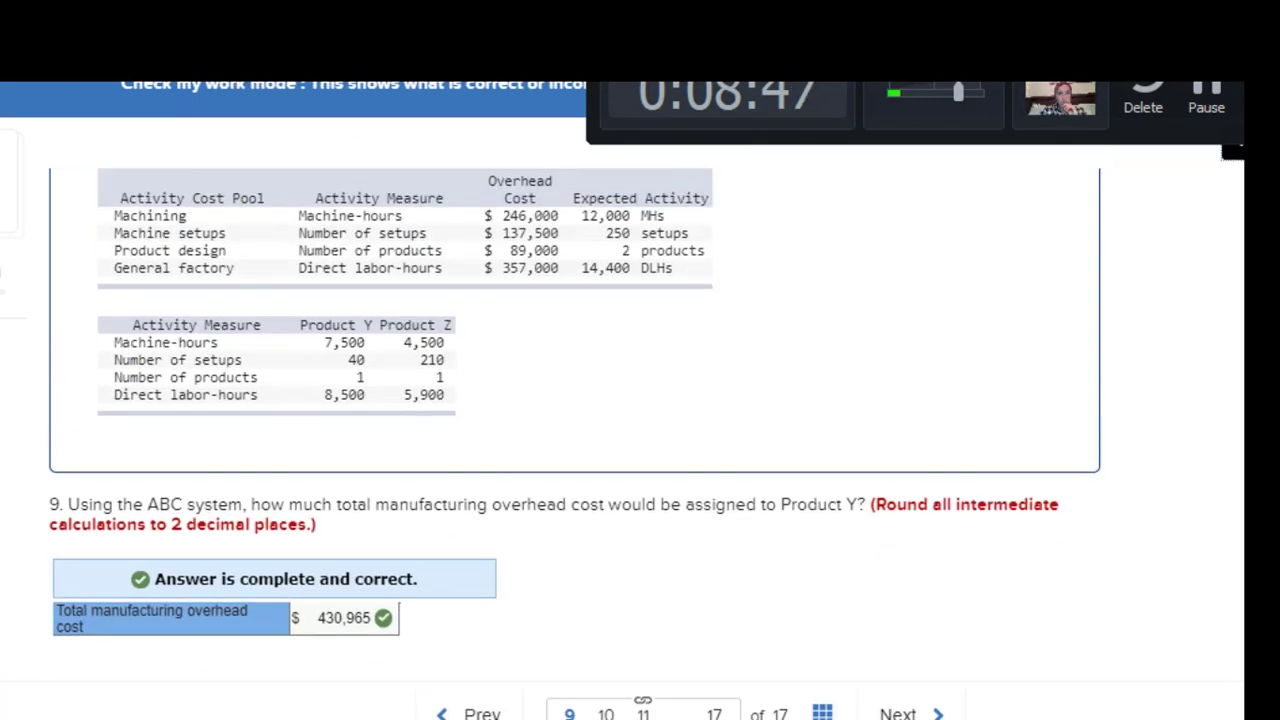
Open question 17 of the assignment and examine the plantwide overhead percentages for Products Y and Z.
left_click(822, 712)
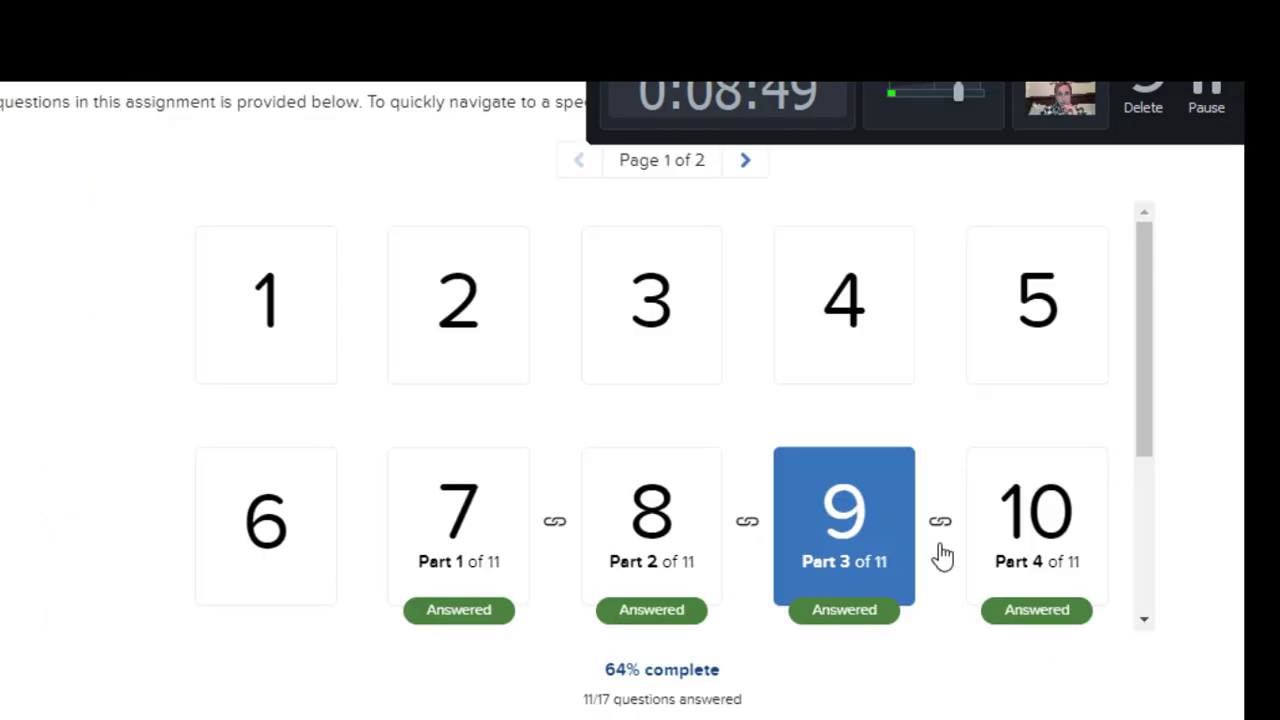
left_click_drag(1139, 401, 1162, 570)
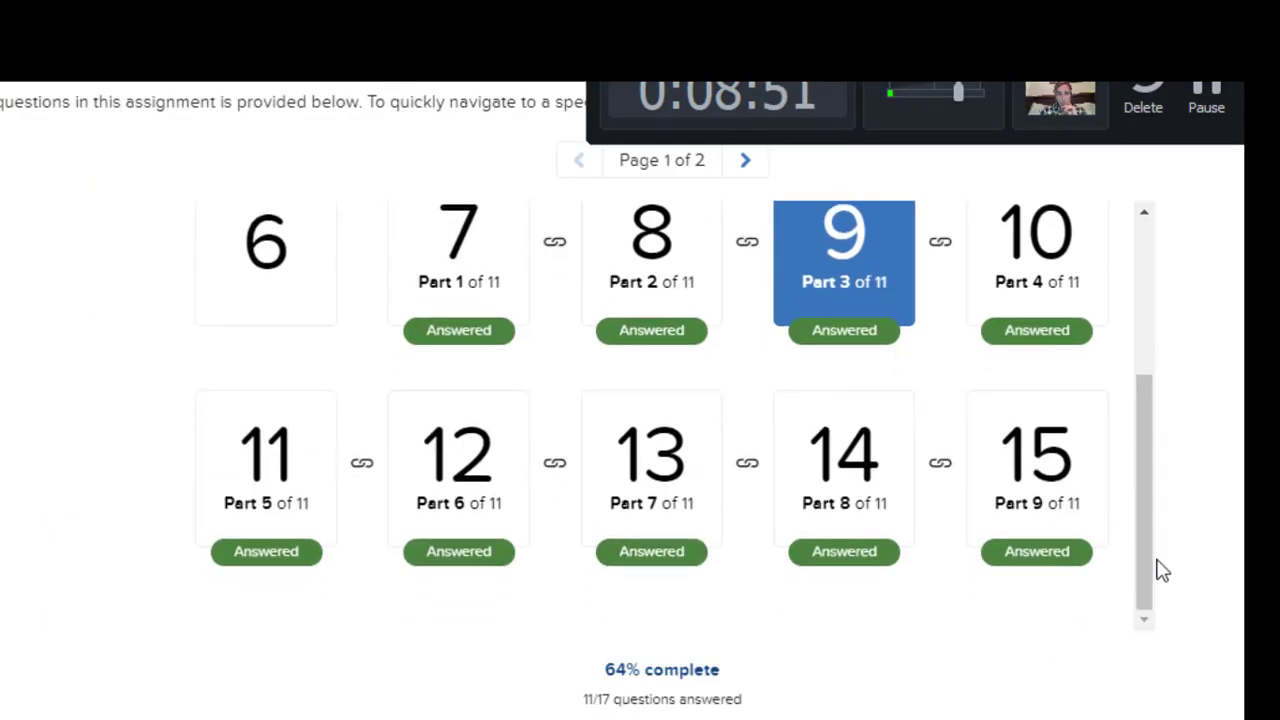
left_click(1057, 523)
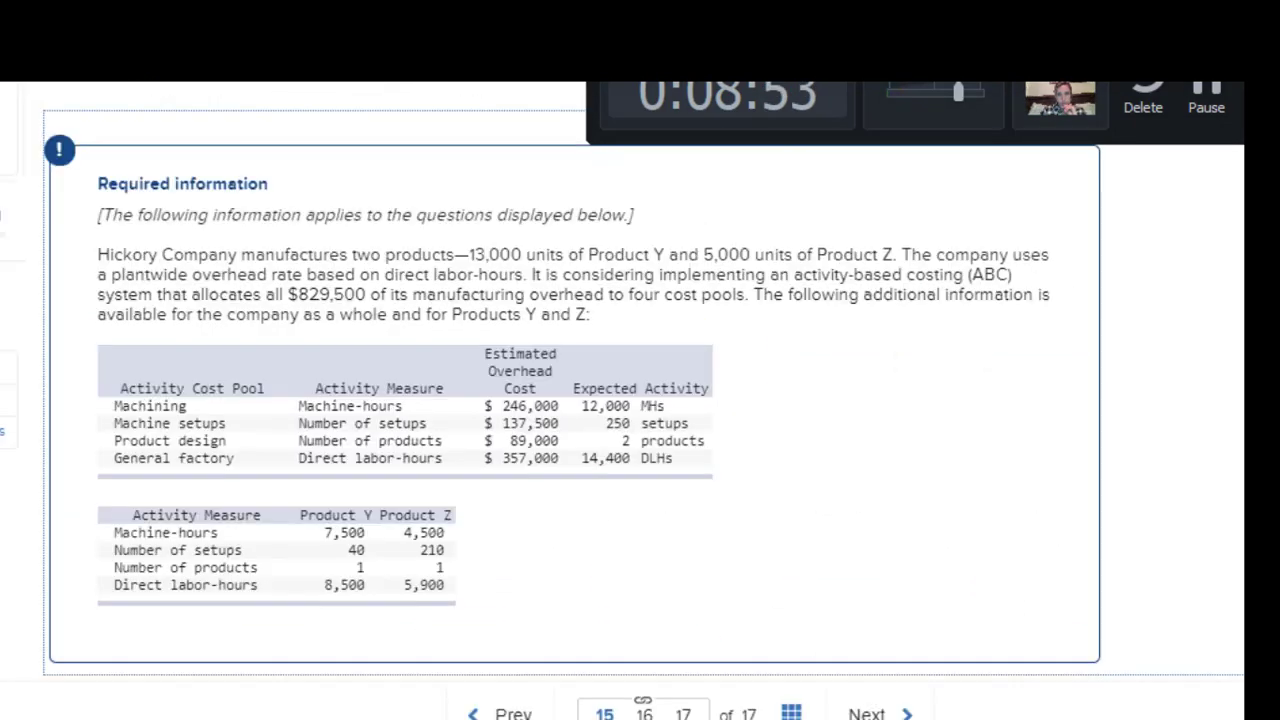
left_click(858, 714)
left_click(862, 714)
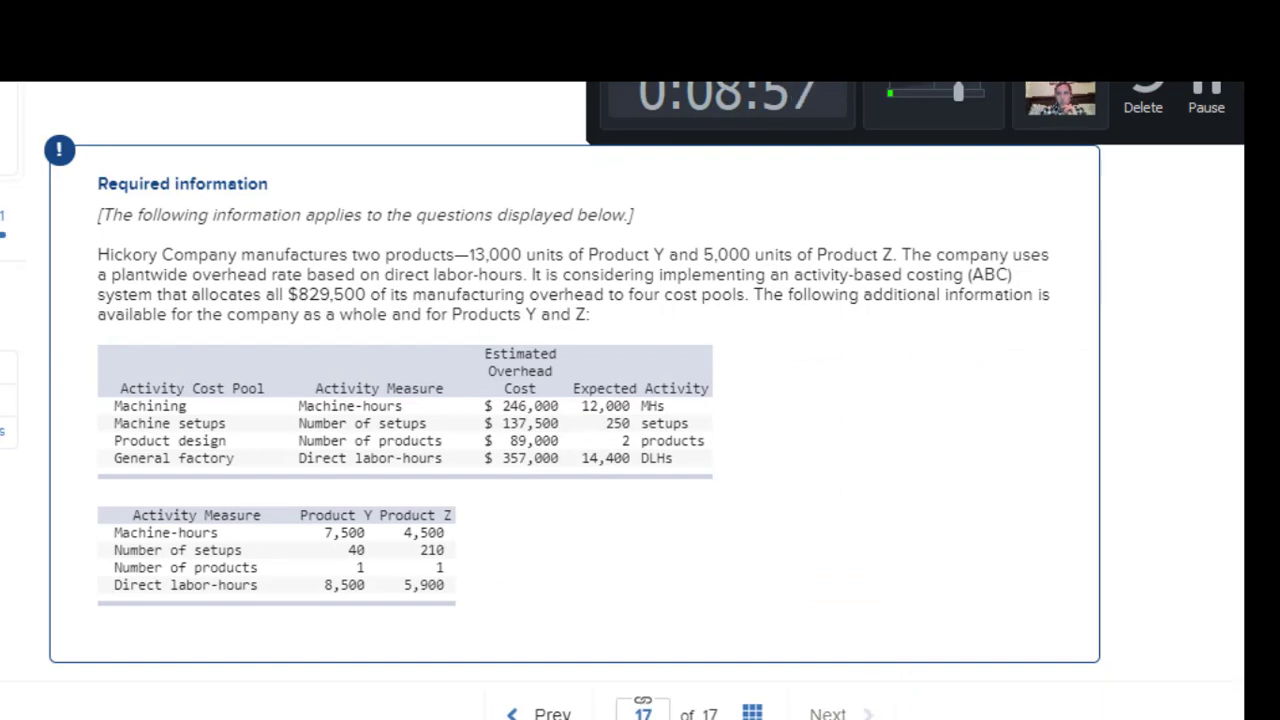
scroll(575, 400, "down", 3)
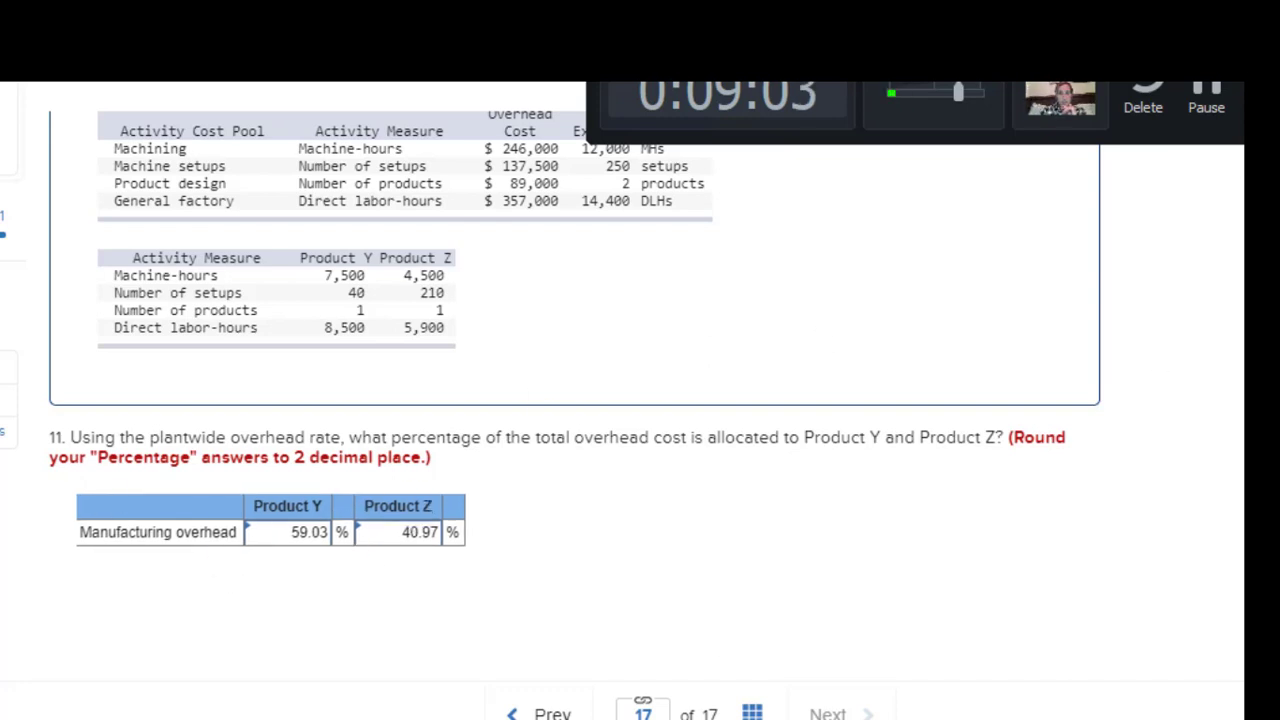
Switch to the Excel workbook, open the plantwide overhead rate worksheet, and examine the overhead shares beside the two allocated amounts.
mouse_move(740, 712)
left_click(990, 672)
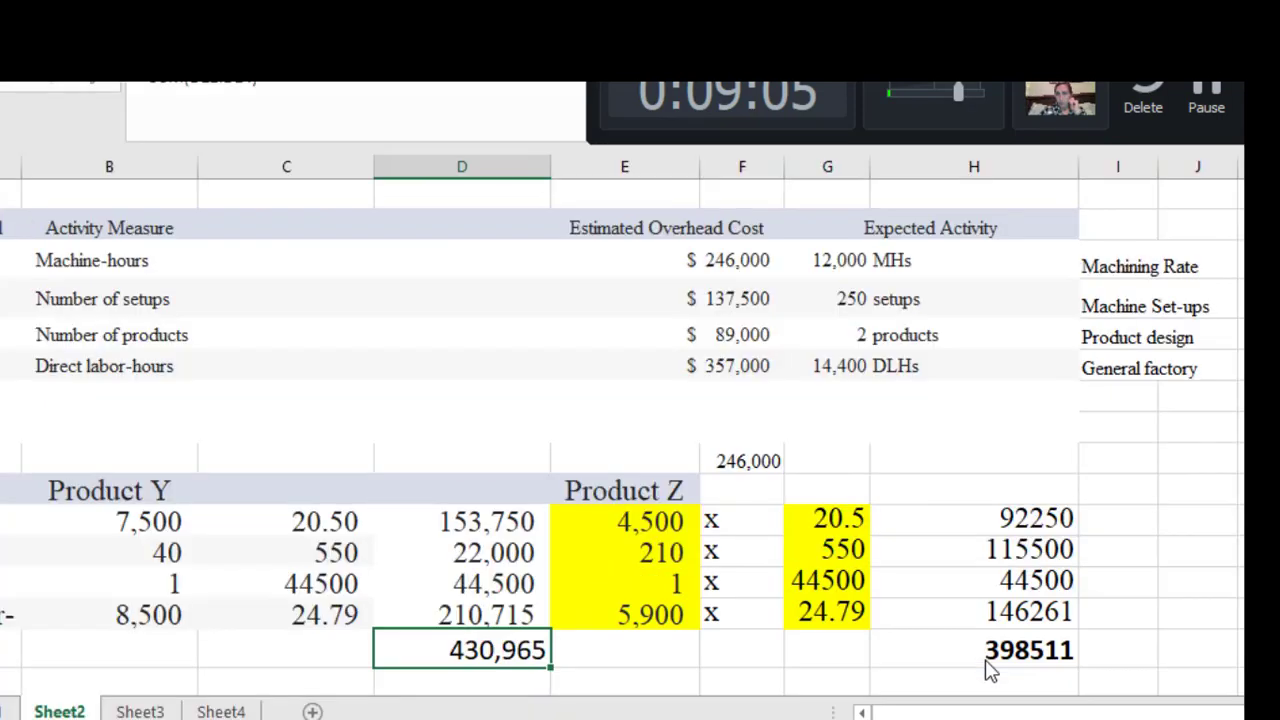
left_click(152, 711)
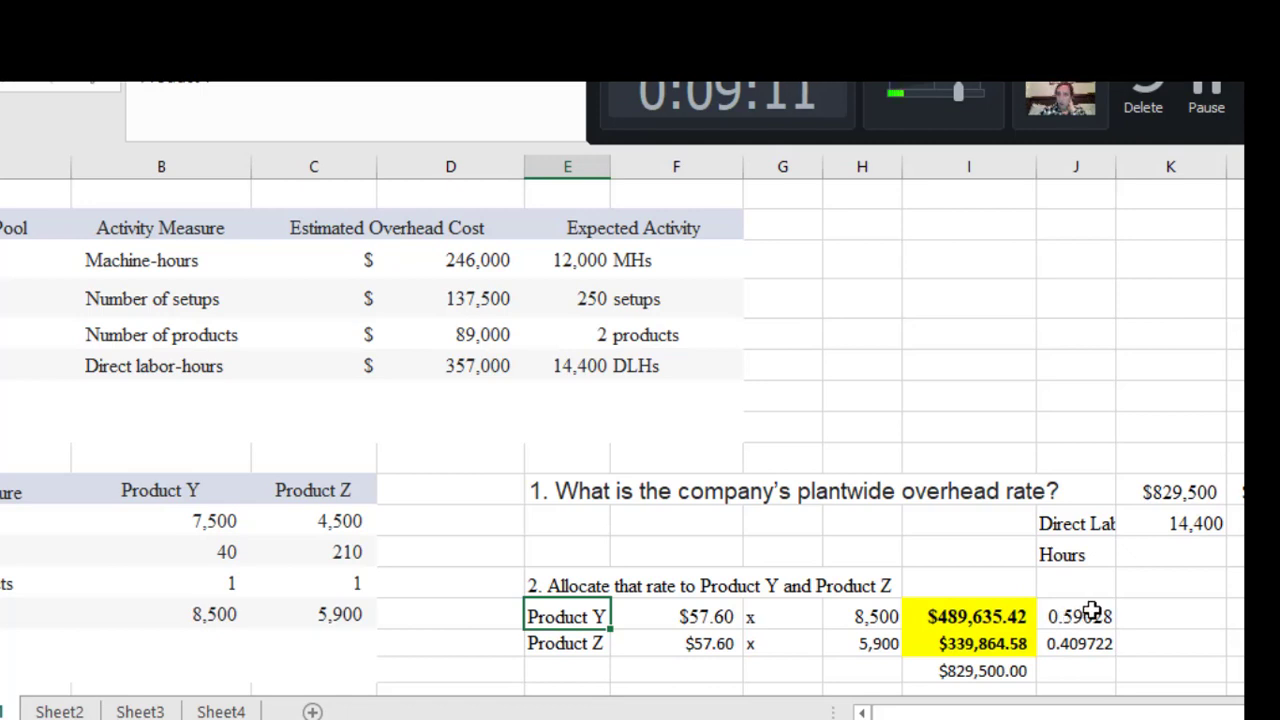
left_click_drag(1090, 612, 1080, 643)
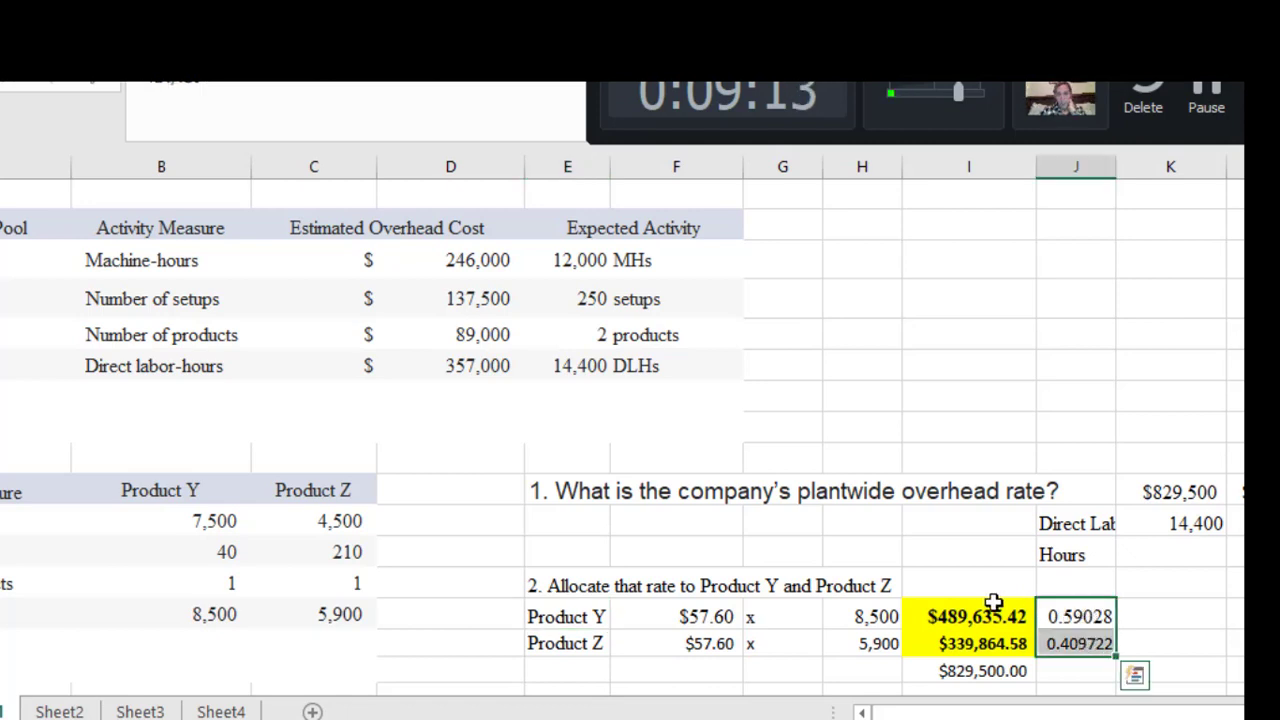
left_click(1156, 609)
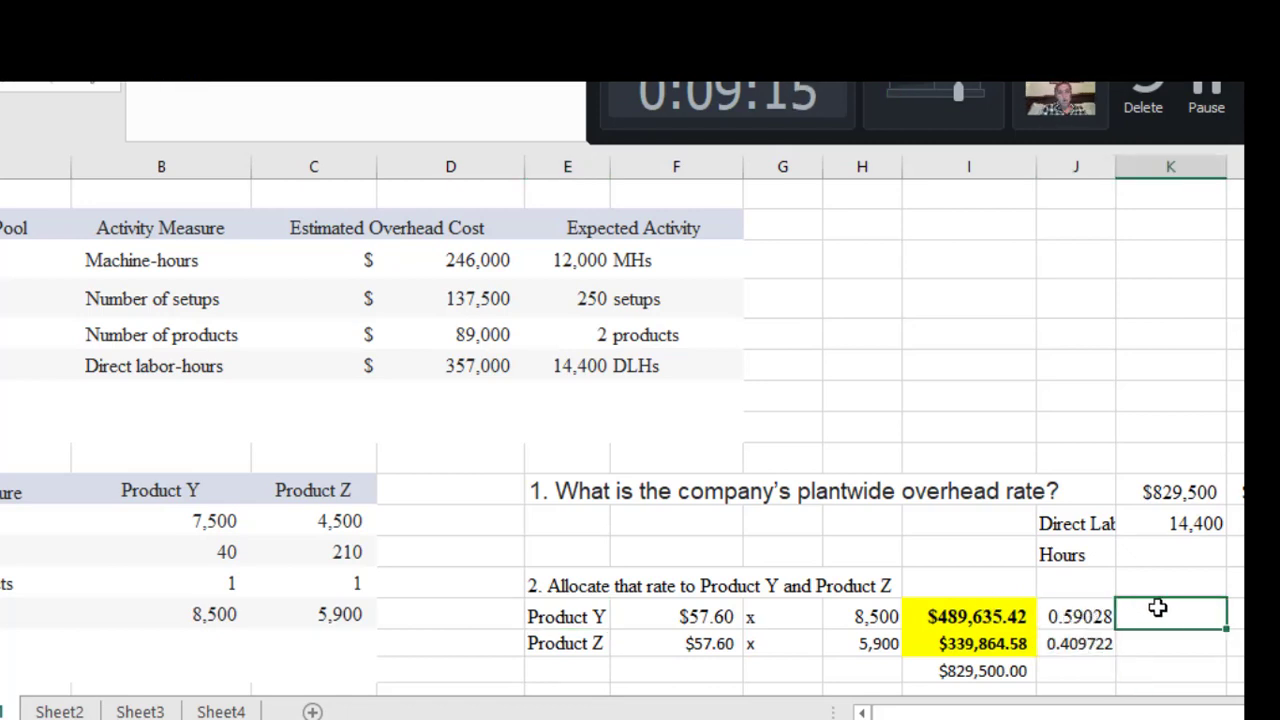
Label the cell above the two allocated overhead amounts "Answer on question 8".
left_click(981, 589)
double_click(981, 589)
type("Answer on question 8")
key("Return")
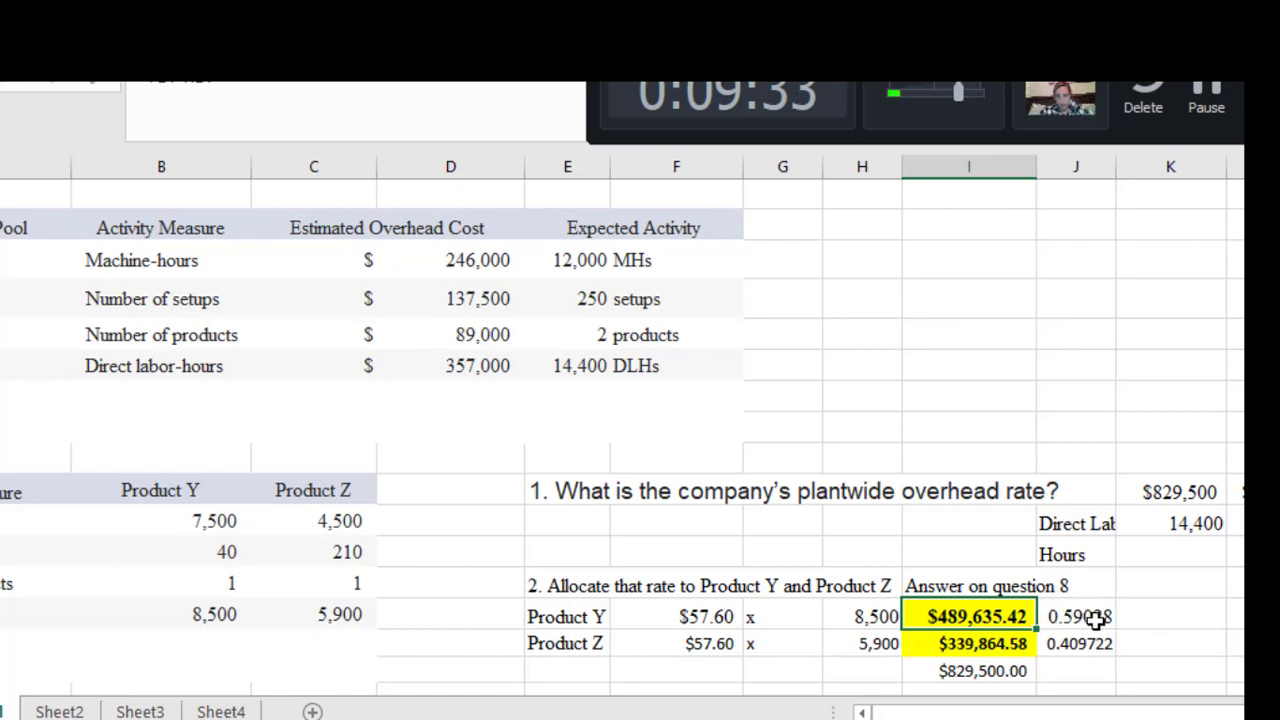
In column K, divide Product Y's allocated overhead by the $829,500 total, and enter the rounded percentage beside it.
left_click(1165, 610)
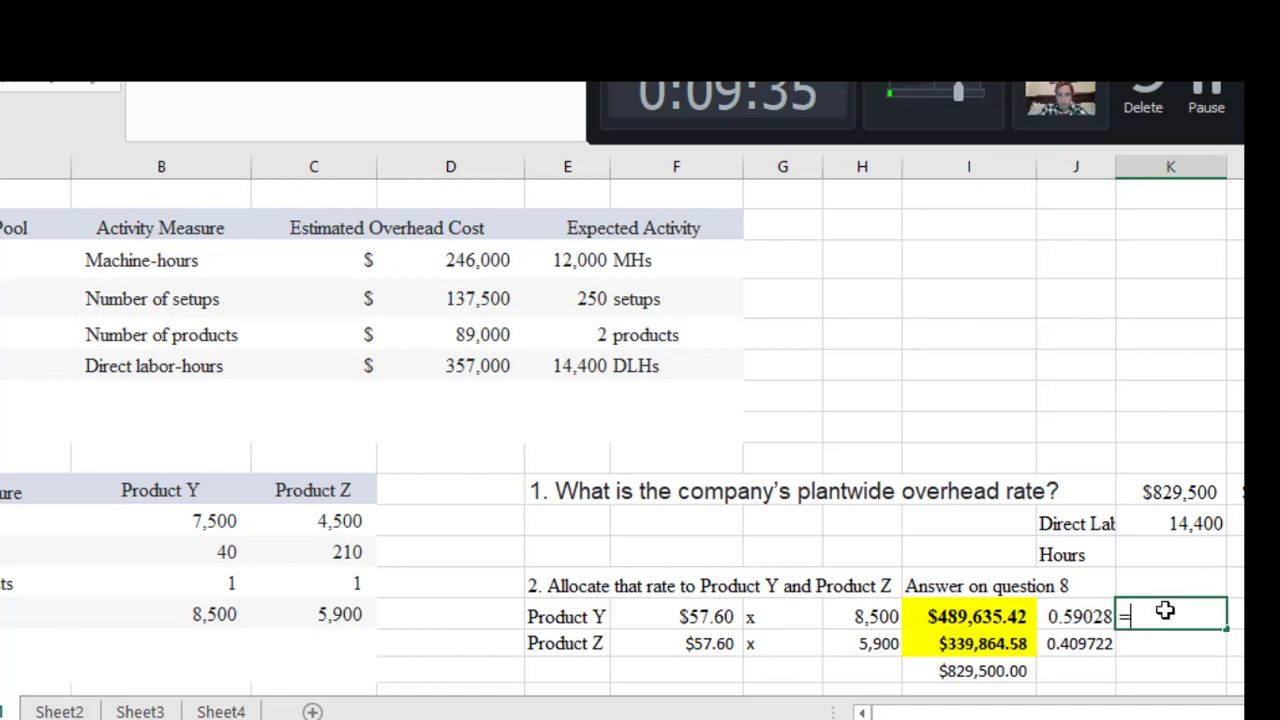
left_click(1004, 616)
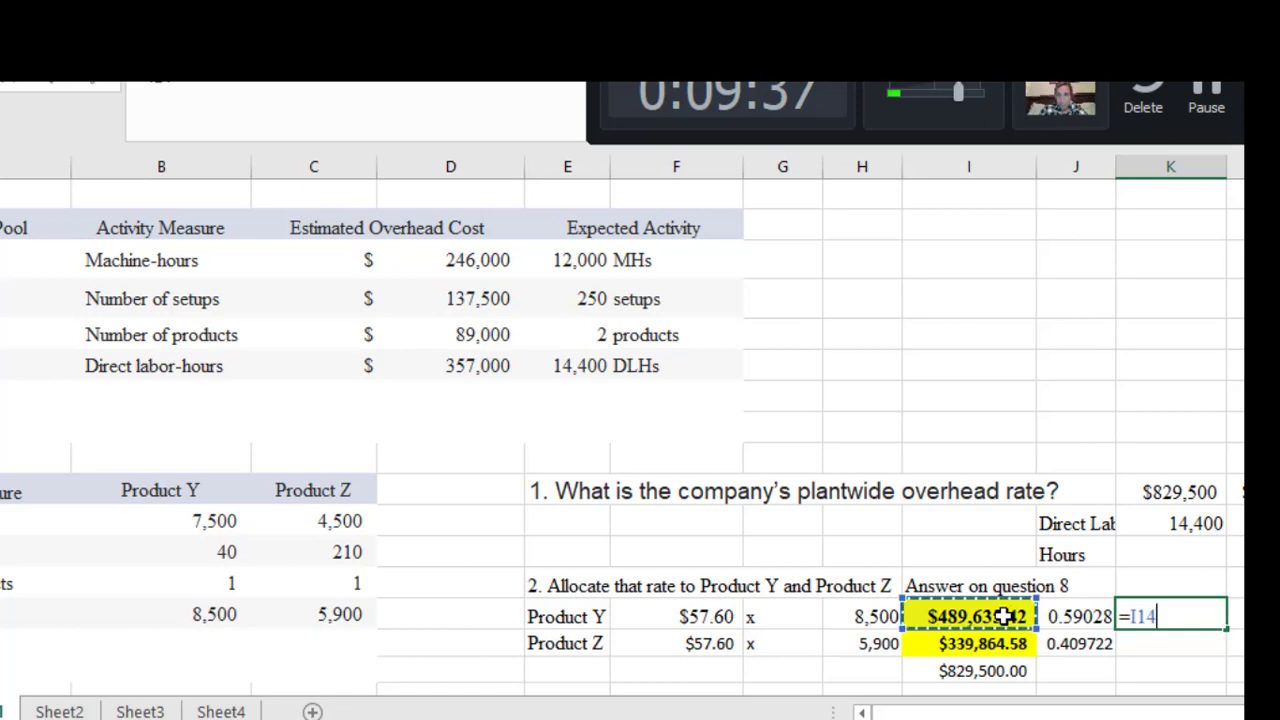
type("/")
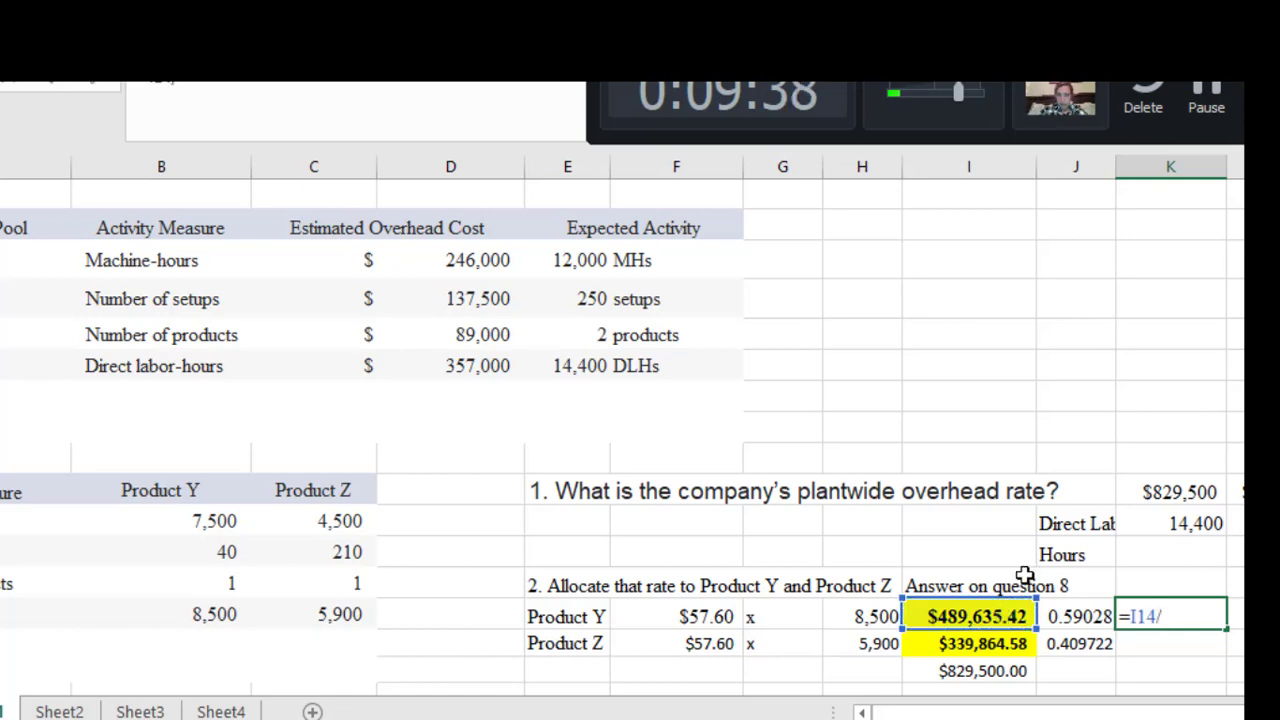
left_click(1197, 487)
key("Return")
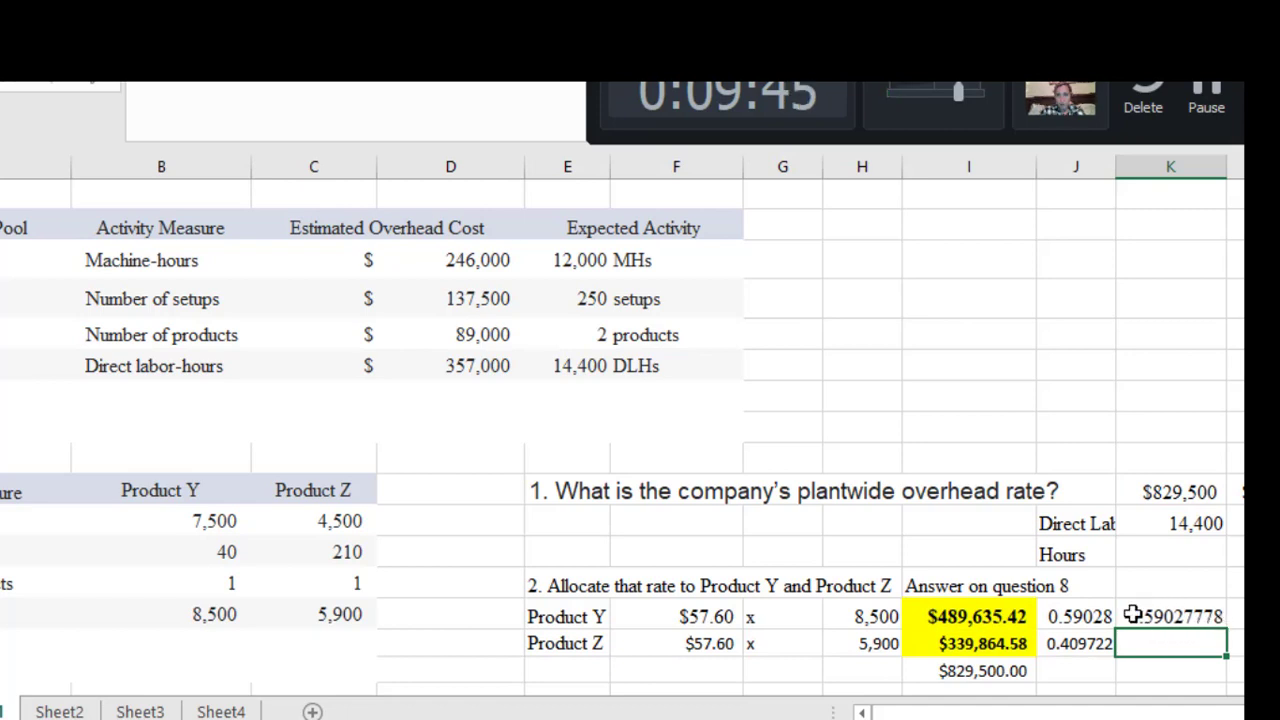
left_click(1236, 616)
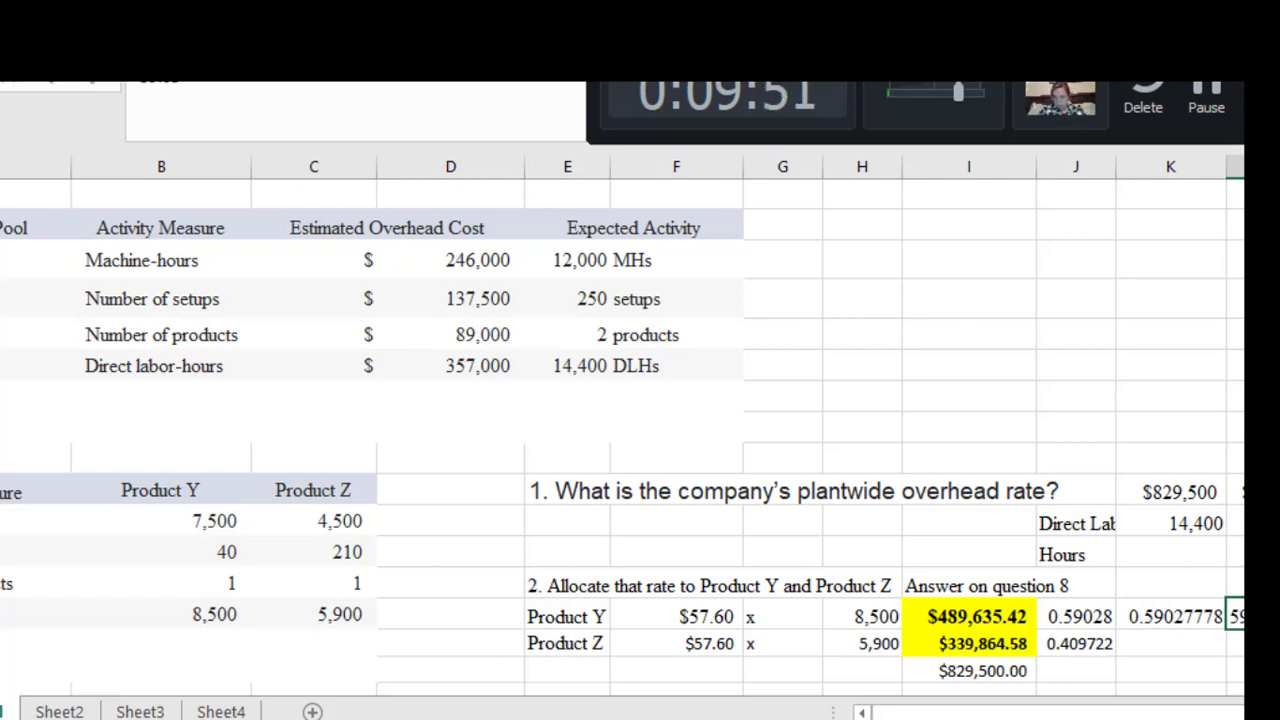
In column K, divide Product Z's allocated overhead by the $829,500 total (=I15/K10), and enter the rounded percentage beside it.
left_click(1150, 642)
type("=")
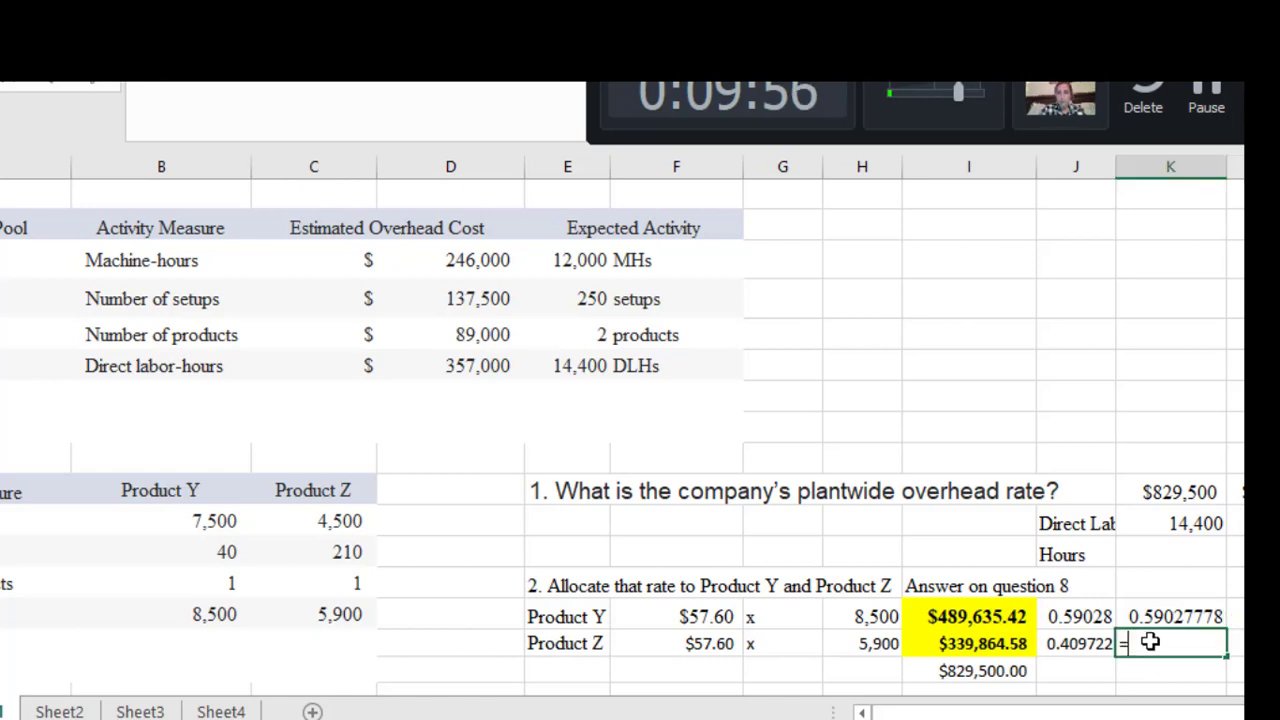
left_click(1012, 642)
type("/")
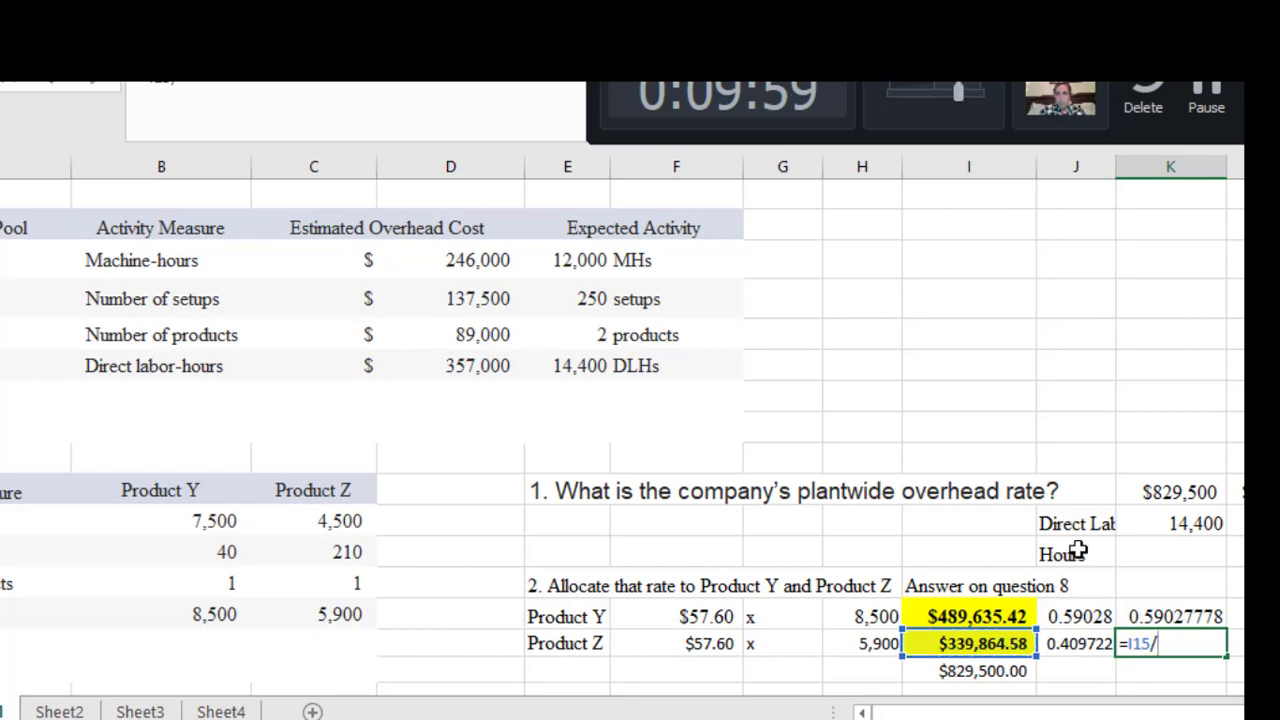
left_click(1182, 491)
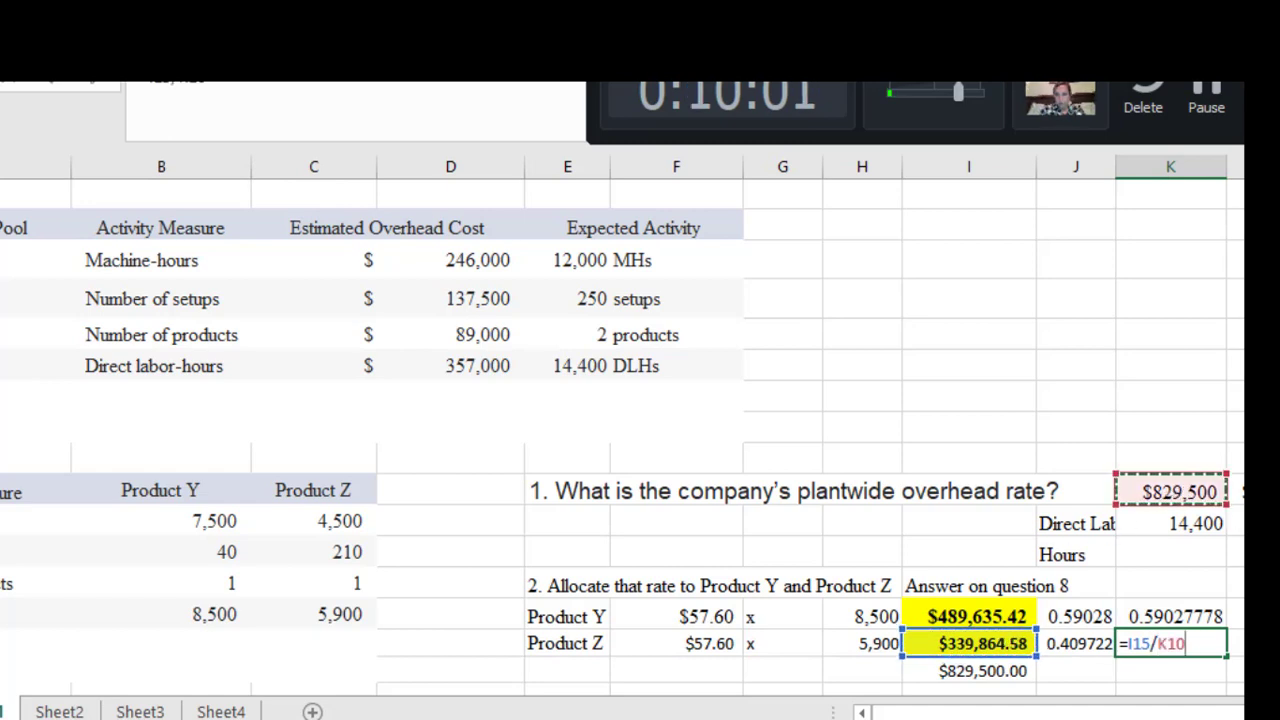
key("Return")
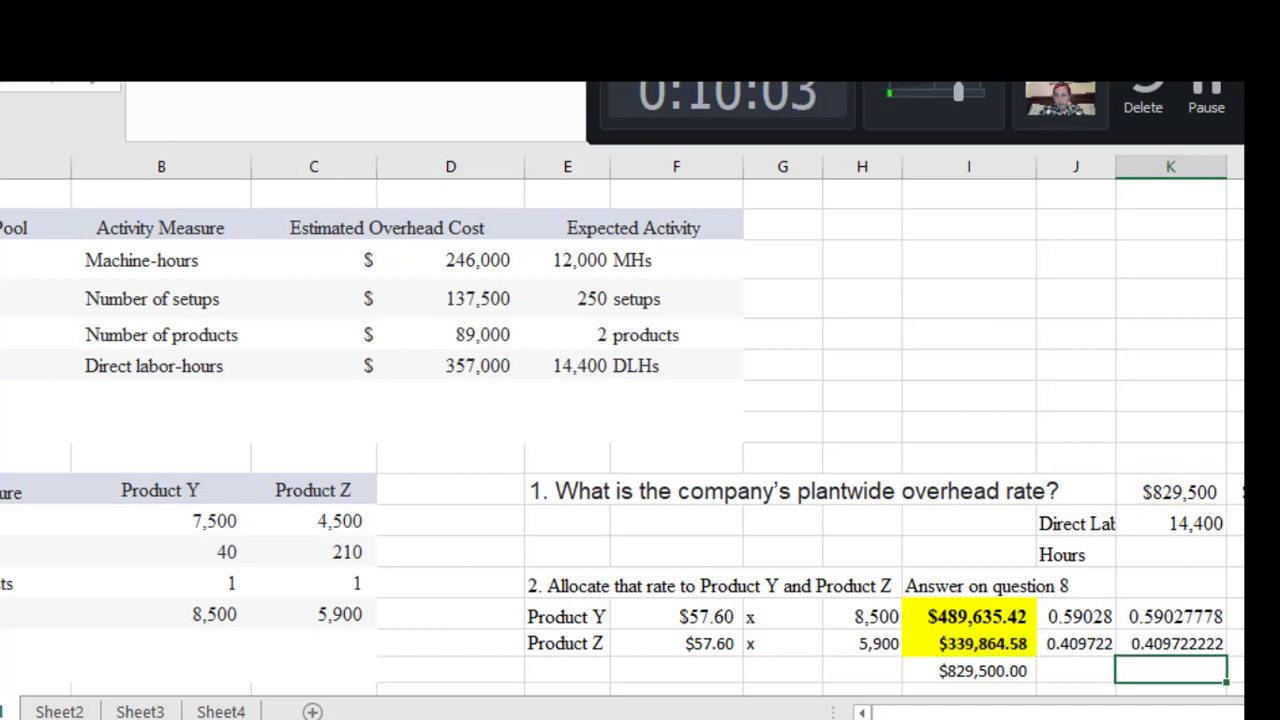
left_click(1236, 643)
type("40")
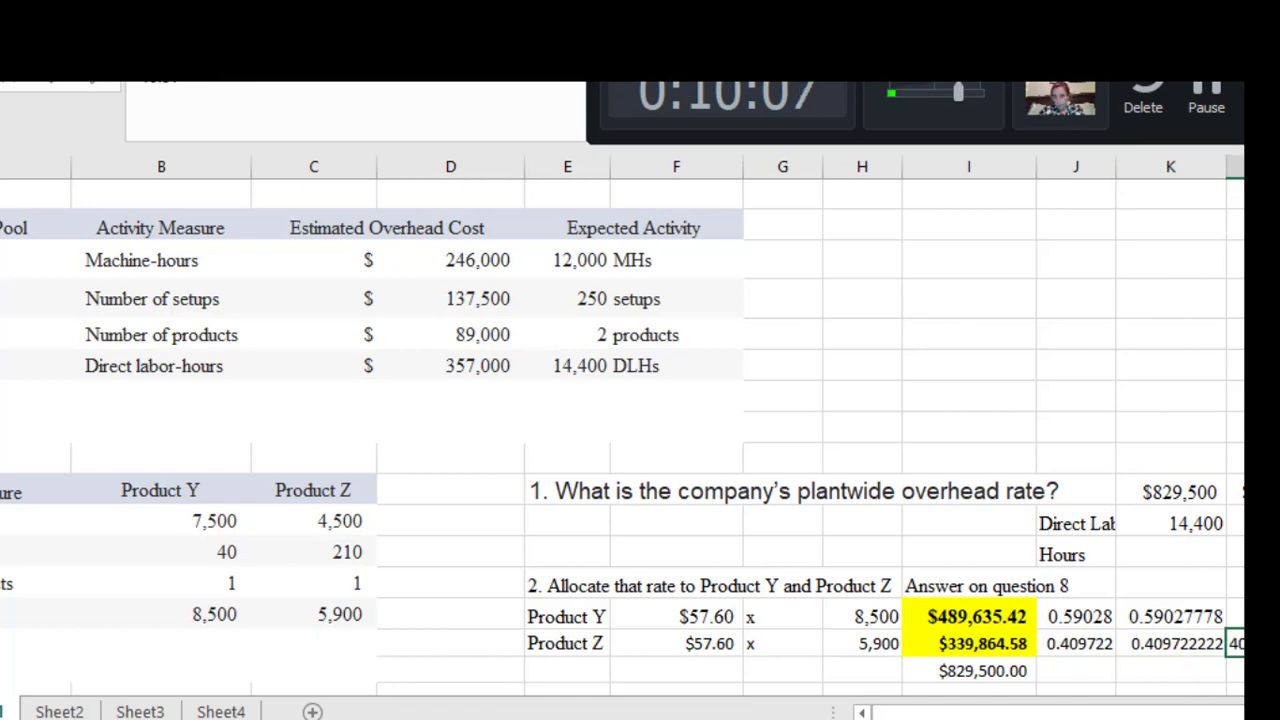
key("Return")
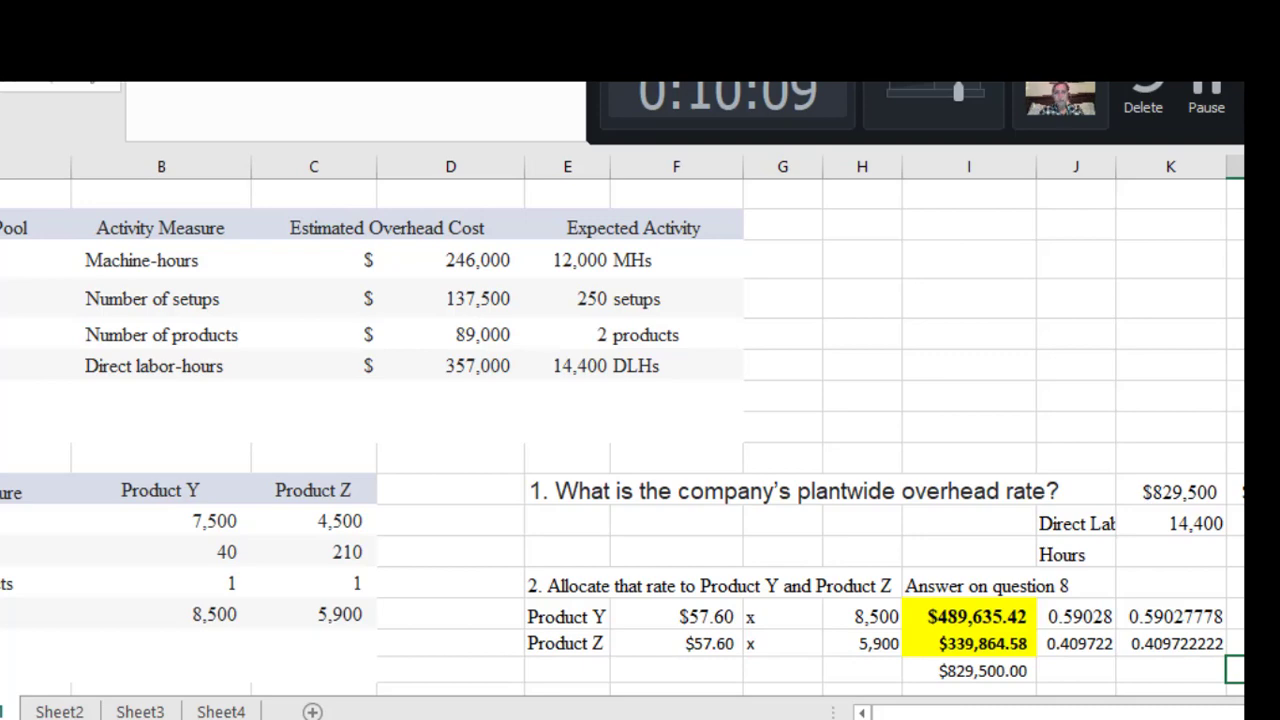
Switch back to question 17 in the online assignment.
key("alt+Tab")
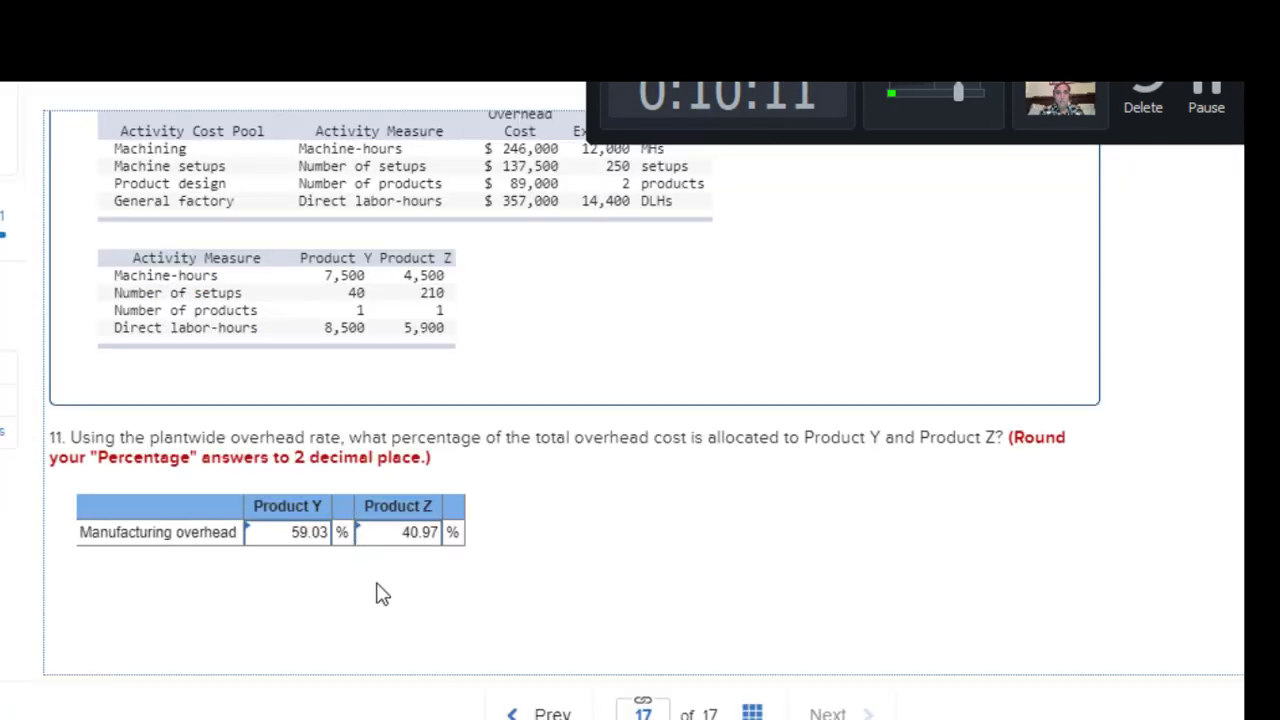